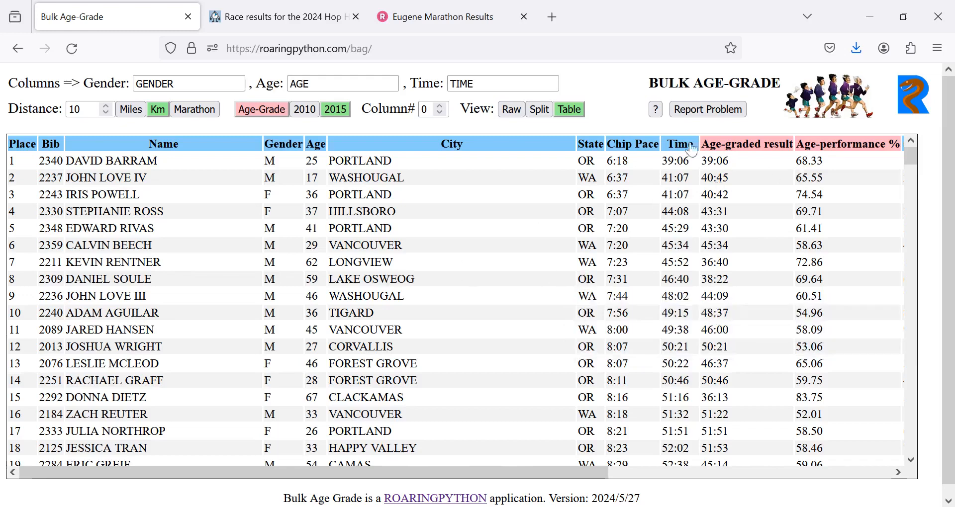
- Read the Bulk Age-Grade help text and its linked WMA Age-grading calculator page, closing both when finished
click(654, 111)
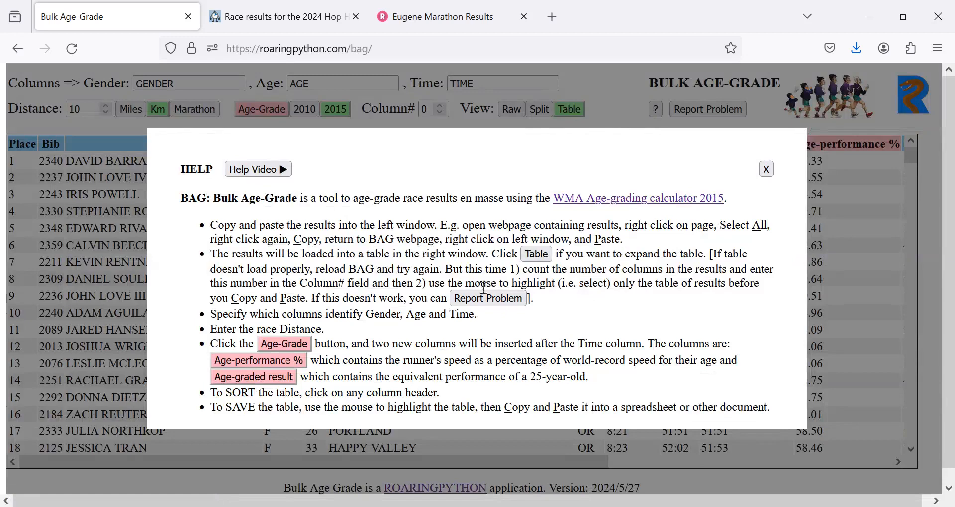
click(653, 201)
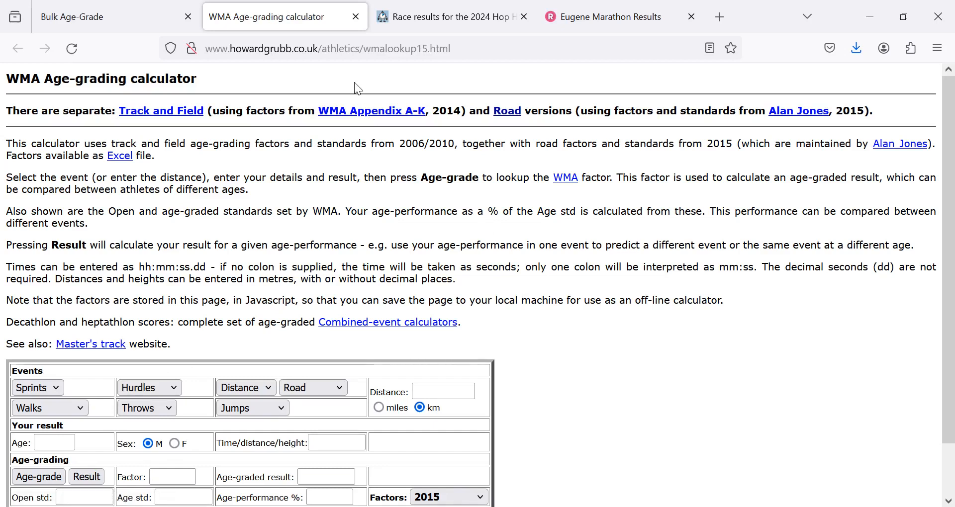
click(354, 19)
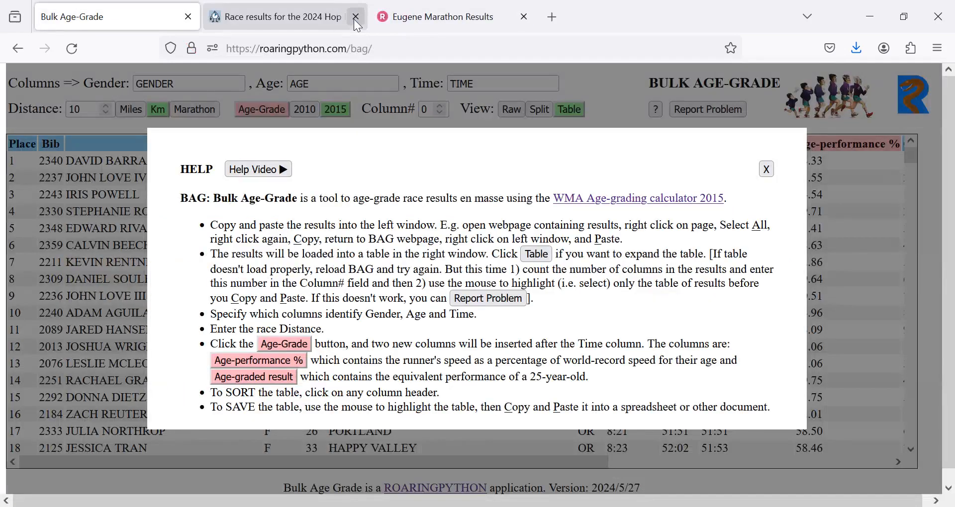
click(766, 170)
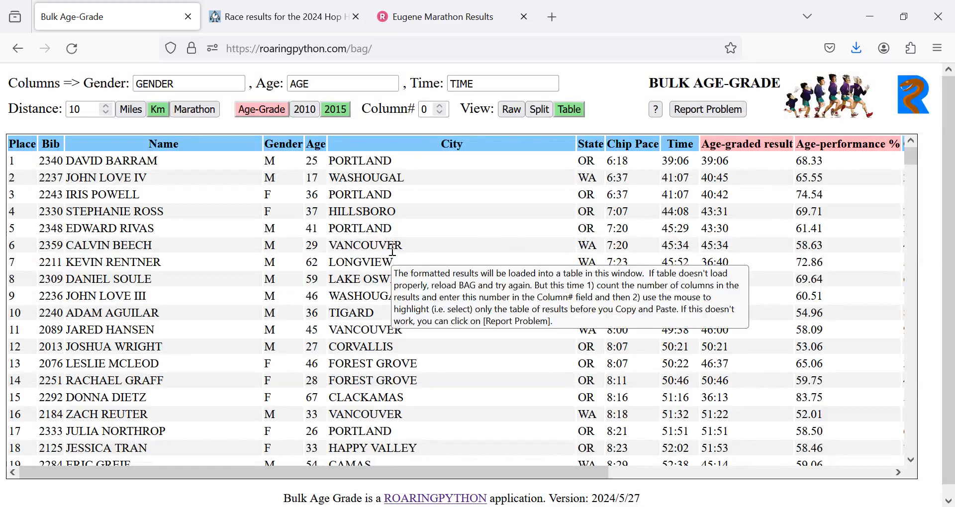
- Reload Bulk Age-Grade to clear its data, and copy the entire 2024 Hop Hop 10K results page
key(F5)
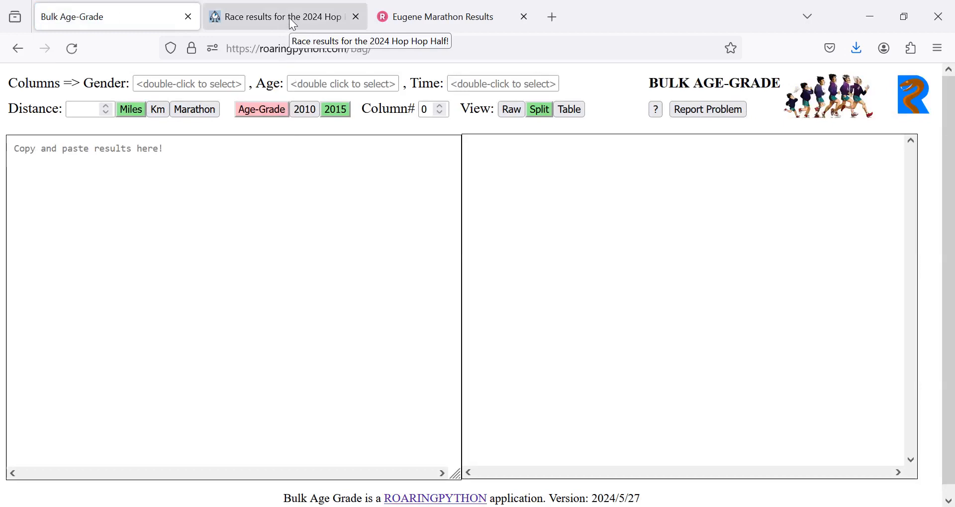
click(291, 20)
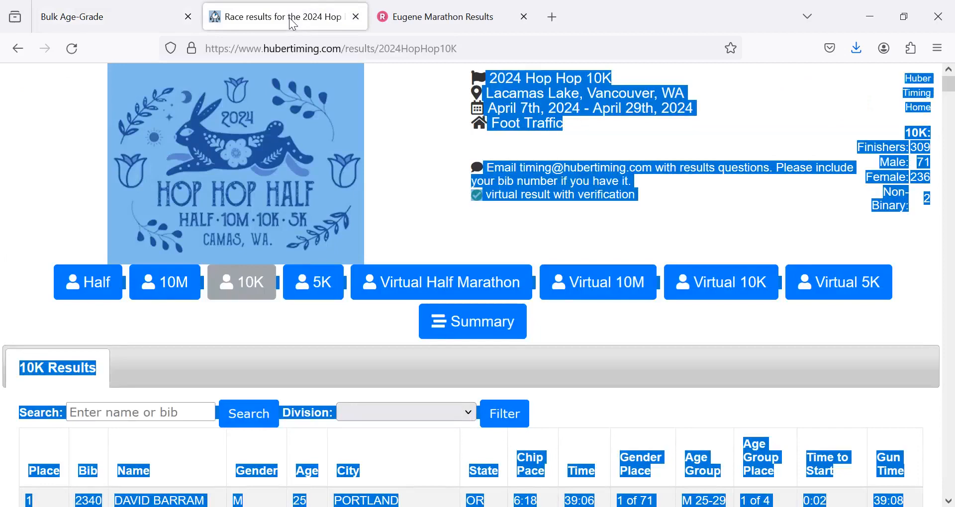
click(401, 97)
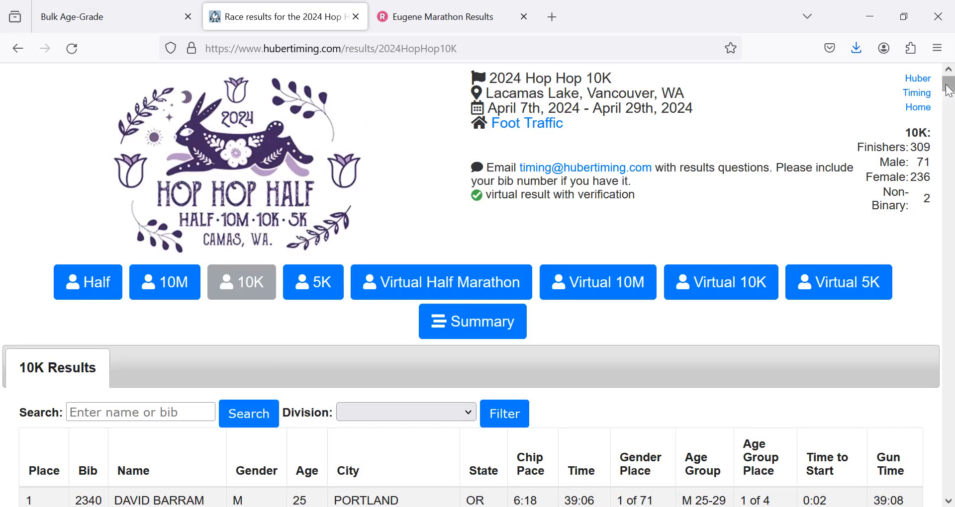
mouse_move(949, 90)
mouse_down()
mouse_move(949, 107)
mouse_move(950, 90)
mouse_up()
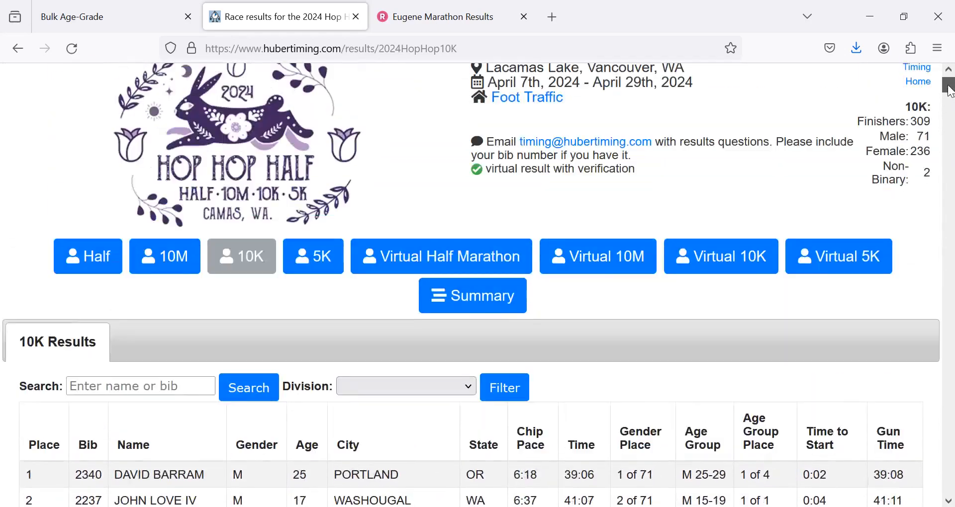
right_click(413, 127)
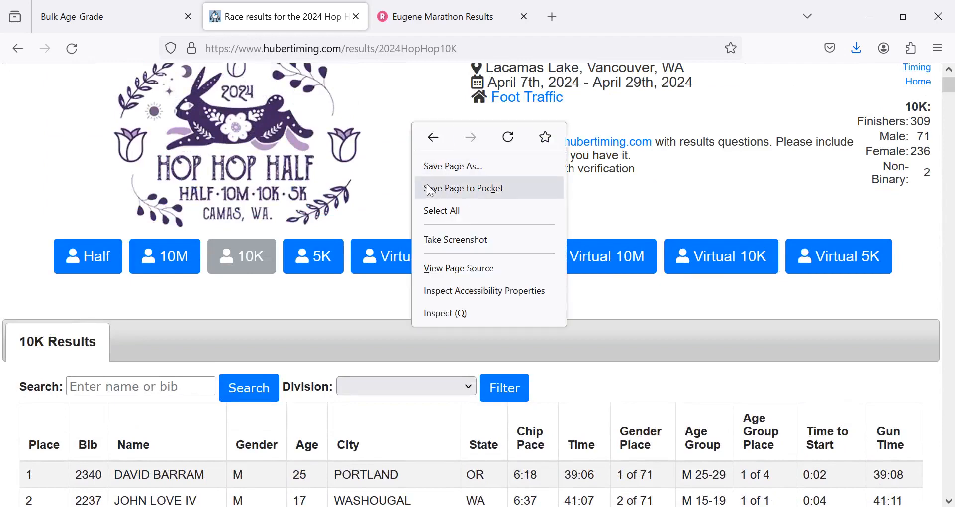
click(439, 209)
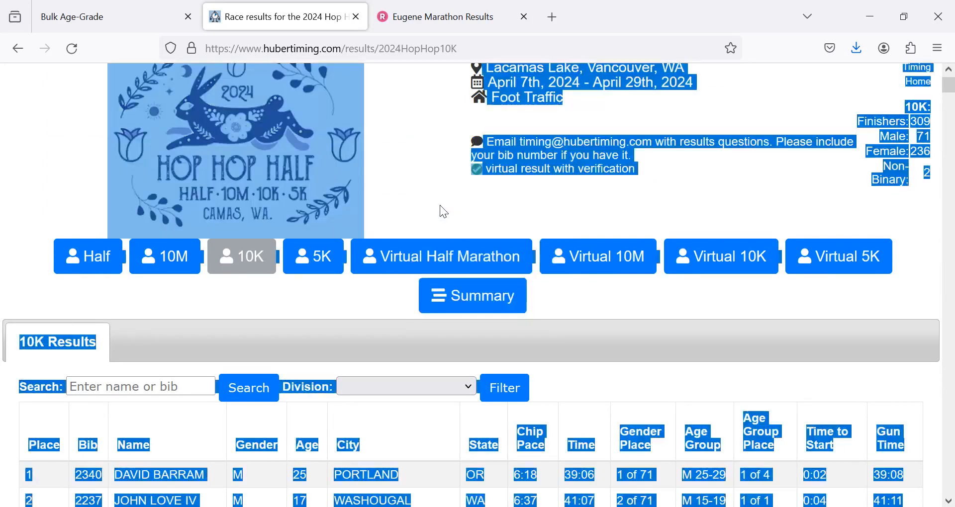
right_click(394, 156)
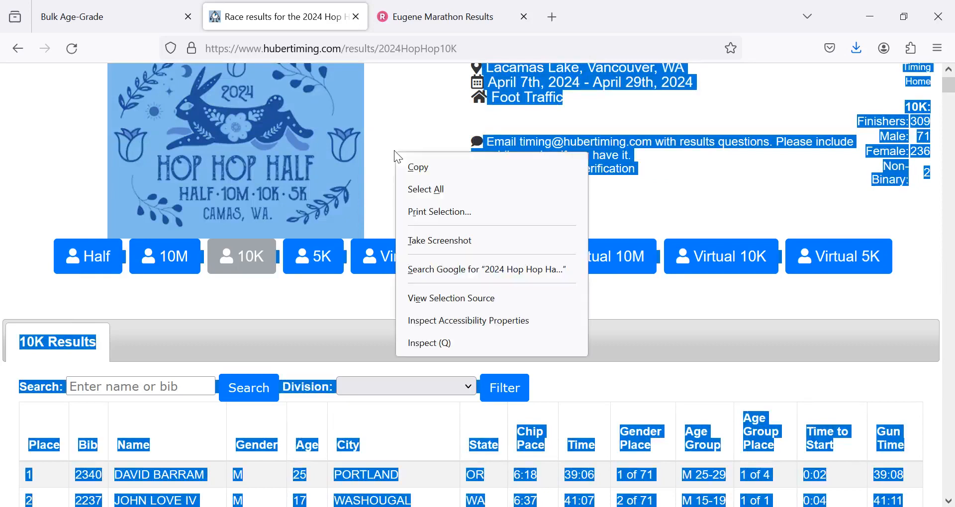
click(418, 168)
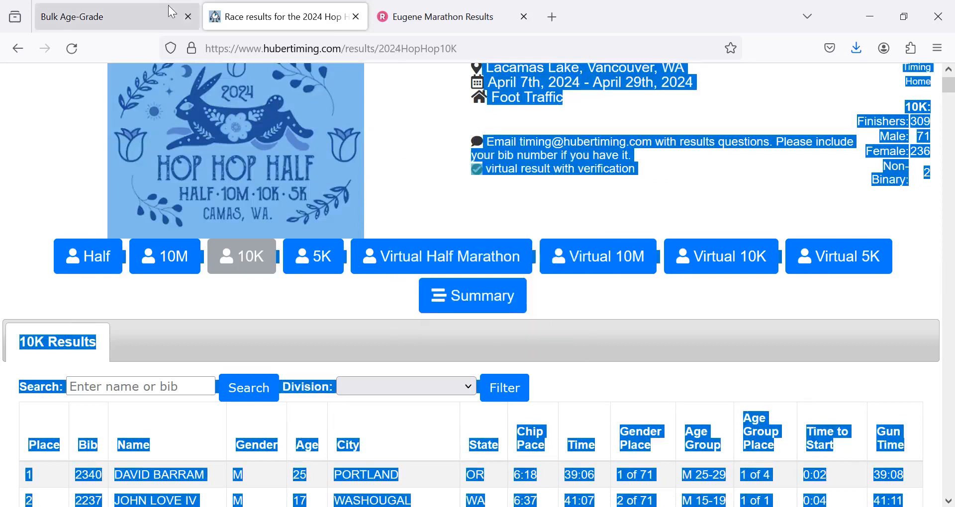
- Paste the copied 10K results into the raw results area of Bulk Age-Grade
click(125, 13)
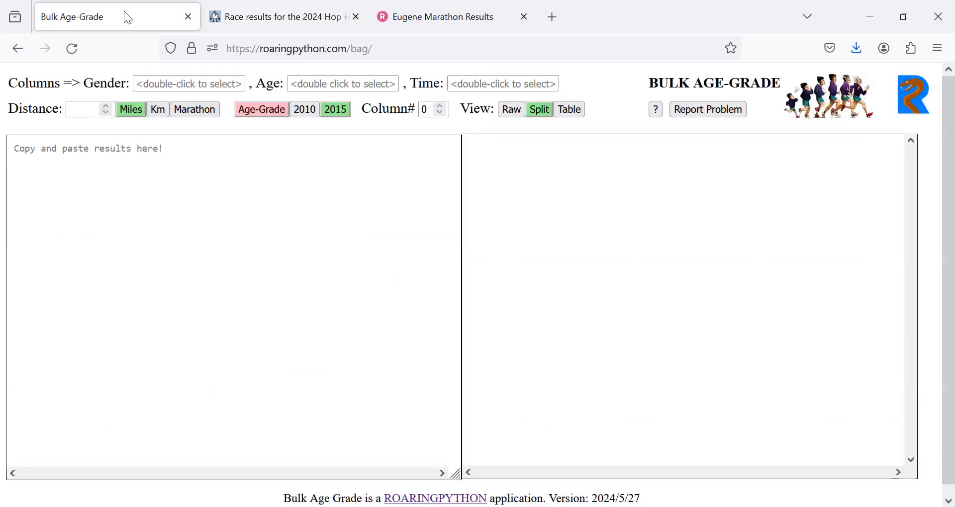
right_click(171, 169)
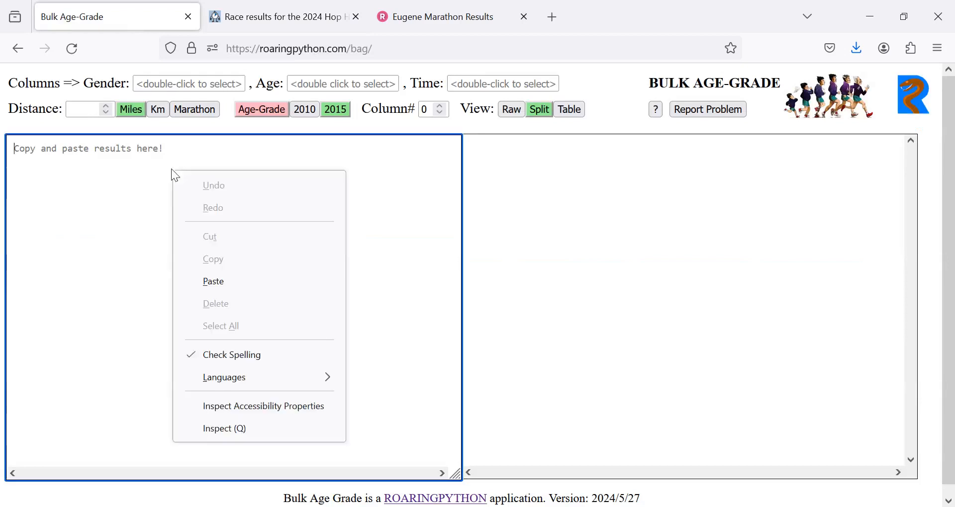
click(225, 282)
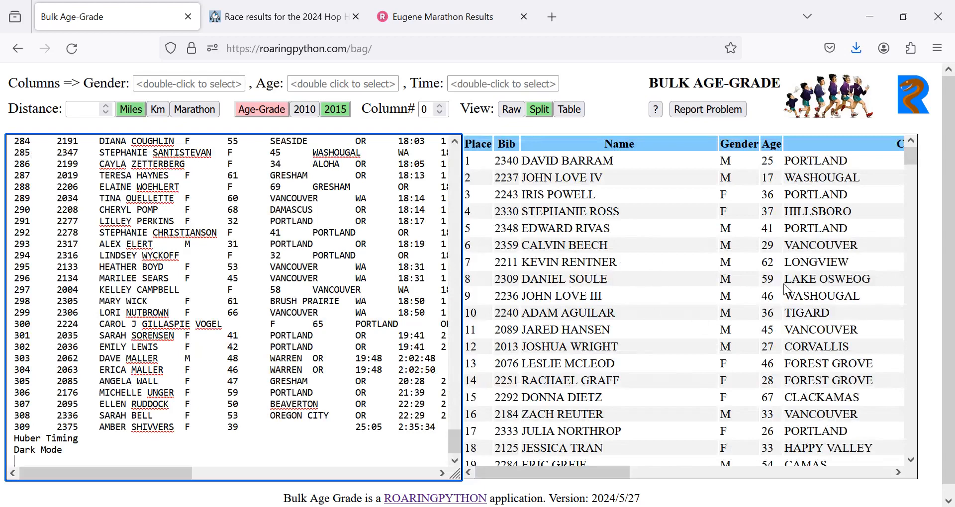
- Try the Raw and Split views, switch to Table view, and look through all the result columns
mouse_move(855, 277)
click(519, 109)
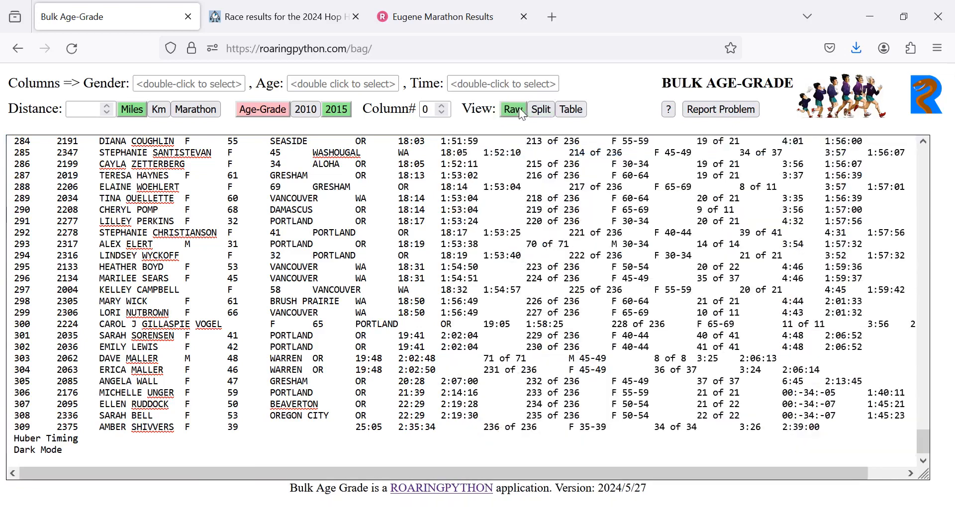
click(536, 110)
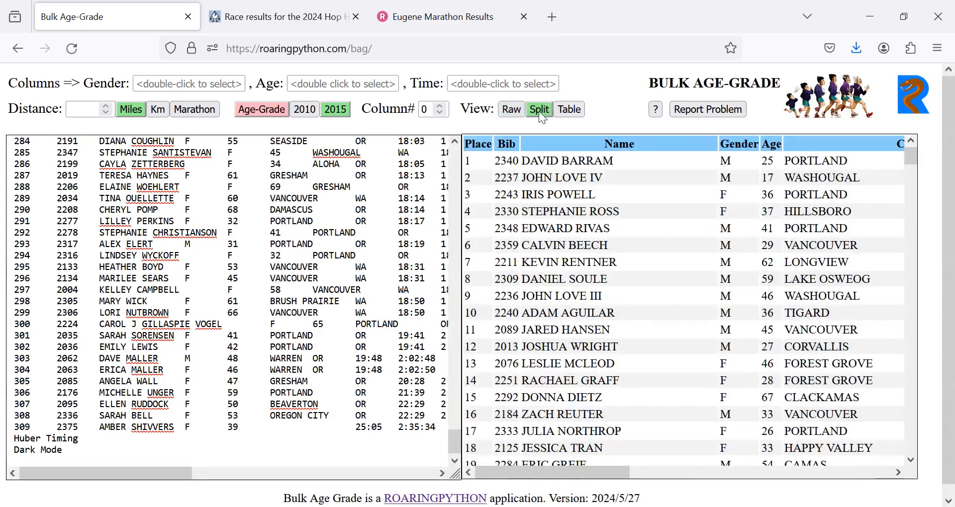
click(568, 112)
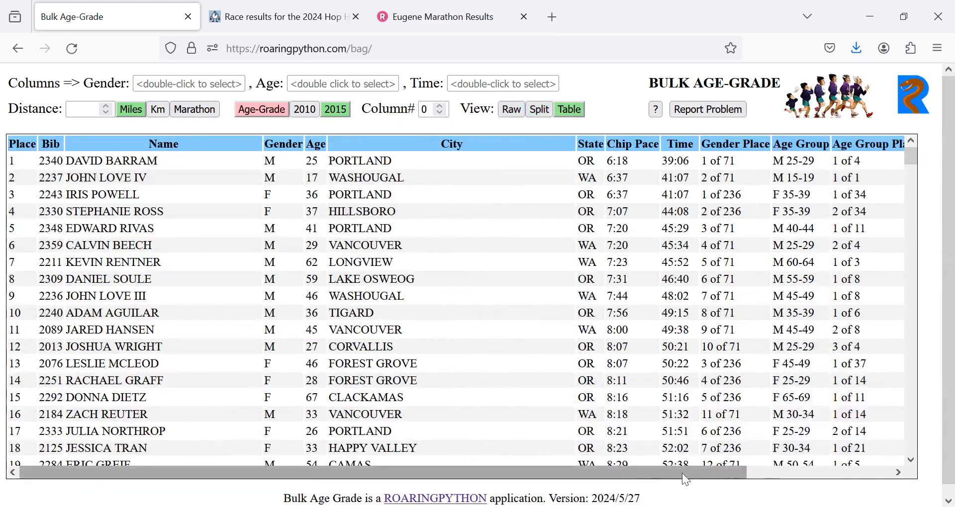
click(764, 473)
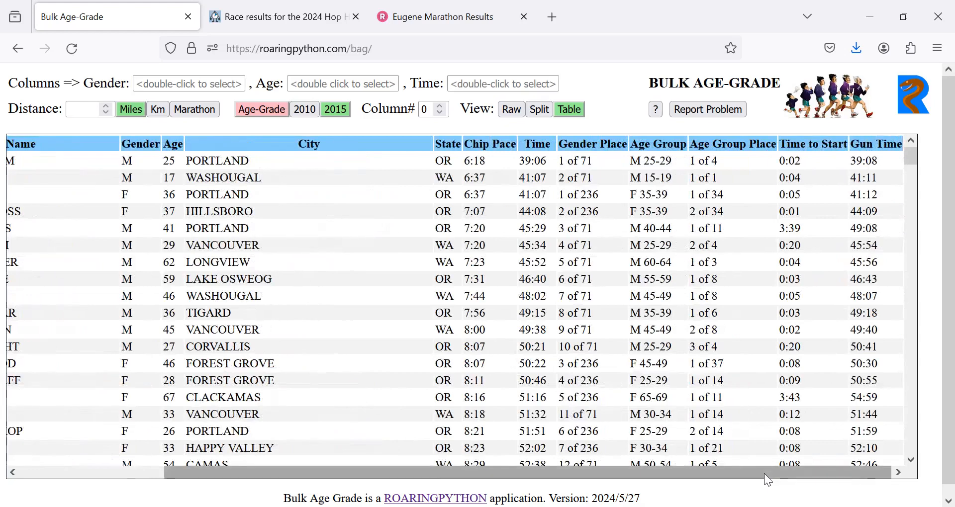
click(140, 471)
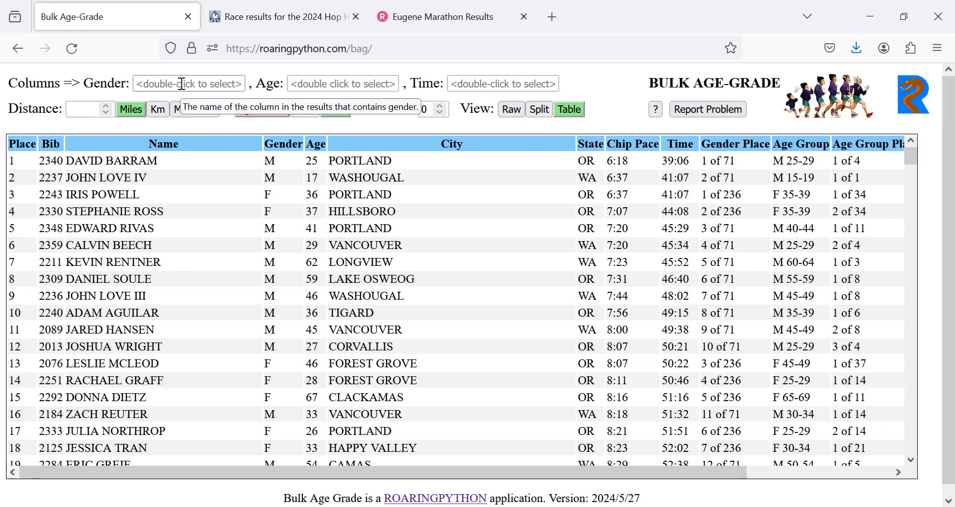
- Assign the GENDER column as the gender source and the AGE column as the age source
click(214, 87)
double_click(214, 86)
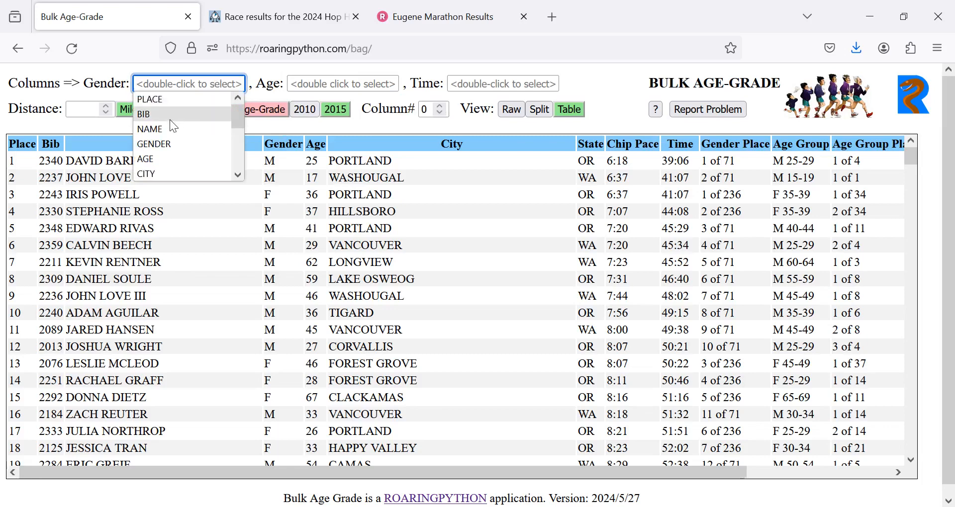
click(167, 146)
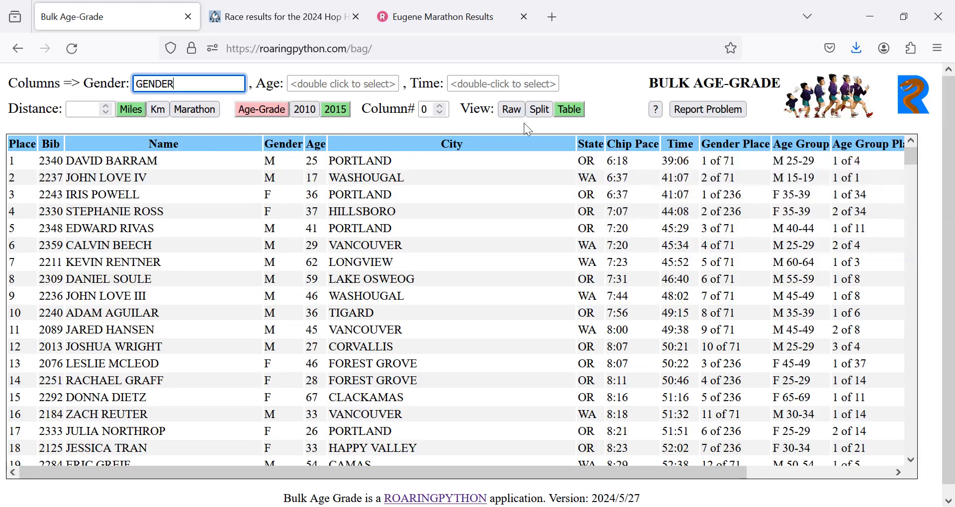
click(373, 81)
double_click(373, 82)
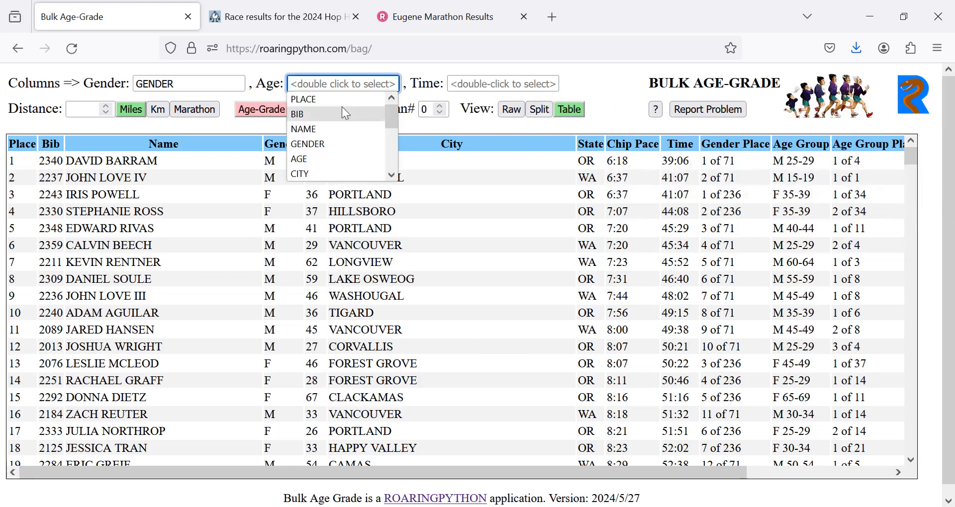
click(308, 159)
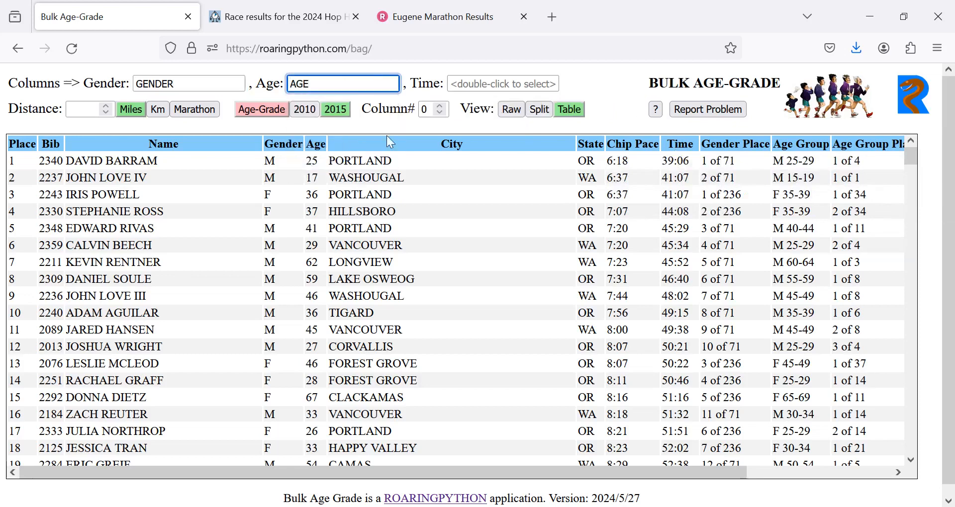
- Enter "time" as the name of the column that contains the finish times
click(484, 85)
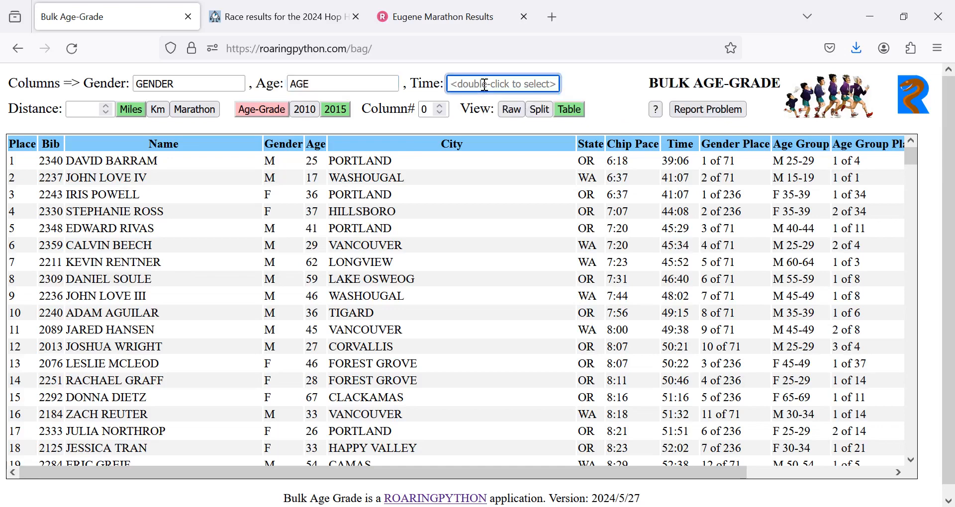
text(tim)
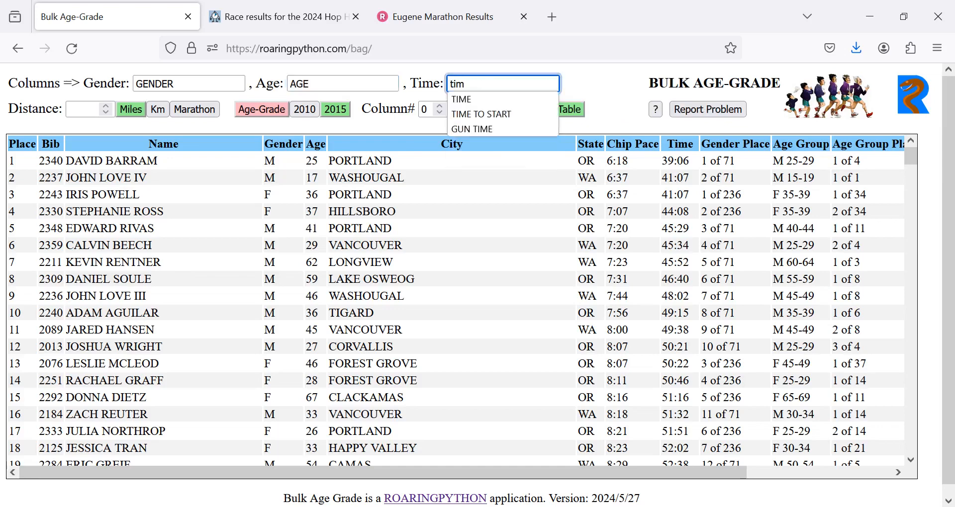
text(e)
click(578, 79)
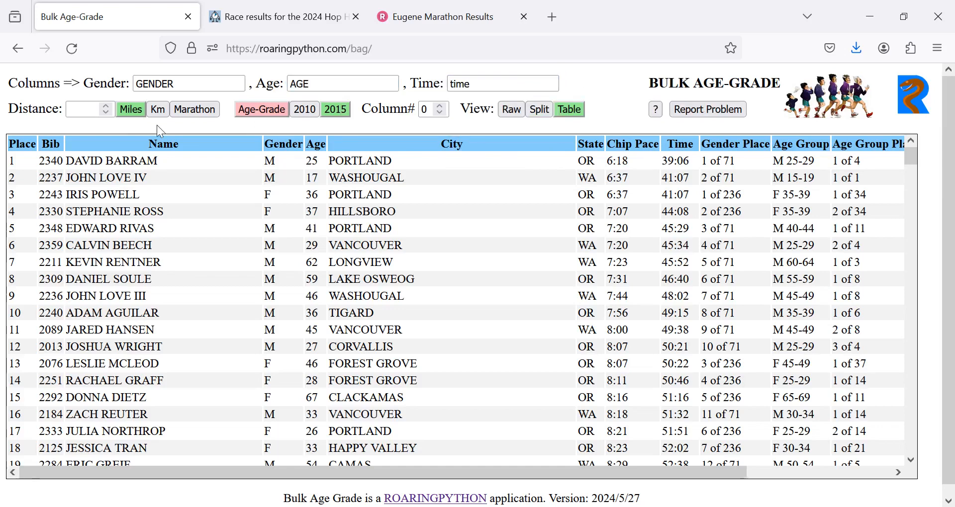
- Set the race distance to 10 km and age-grade the results with the 2015 factors
click(90, 105)
text(10)
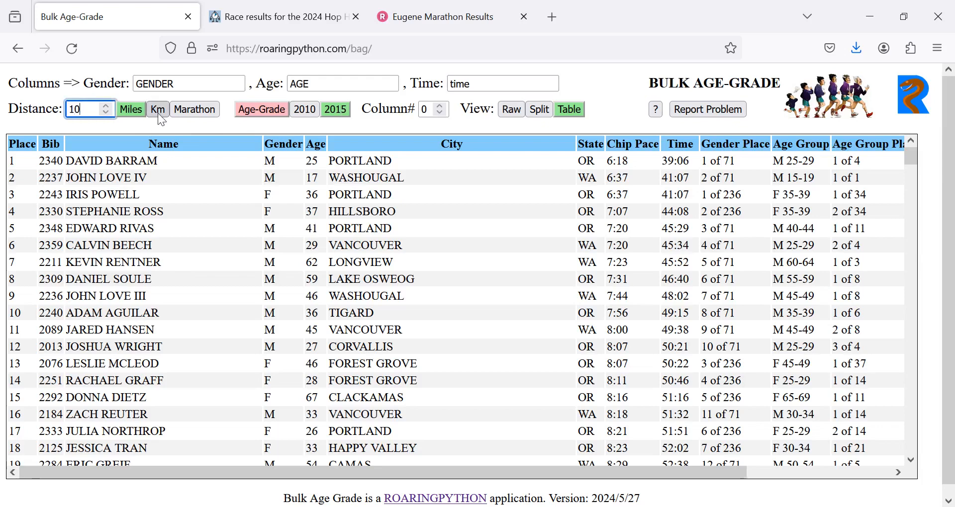
click(158, 109)
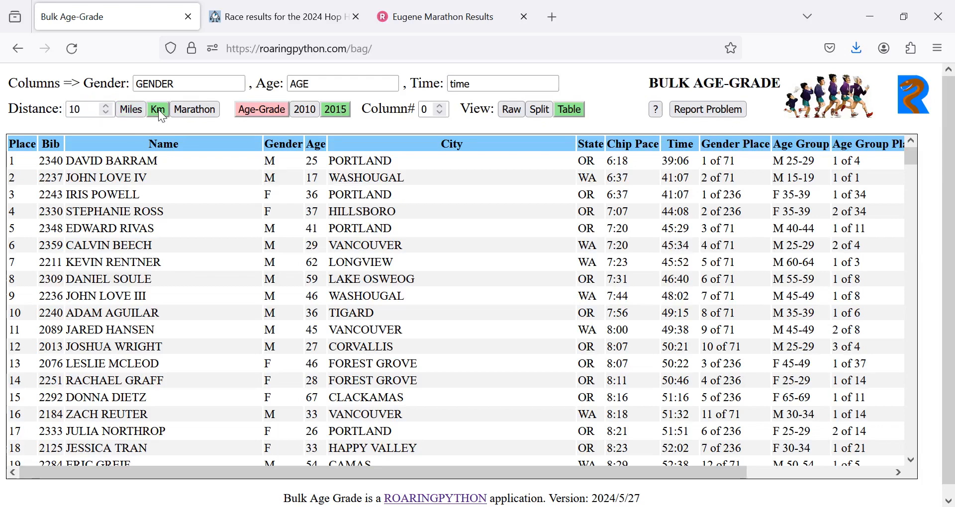
click(262, 113)
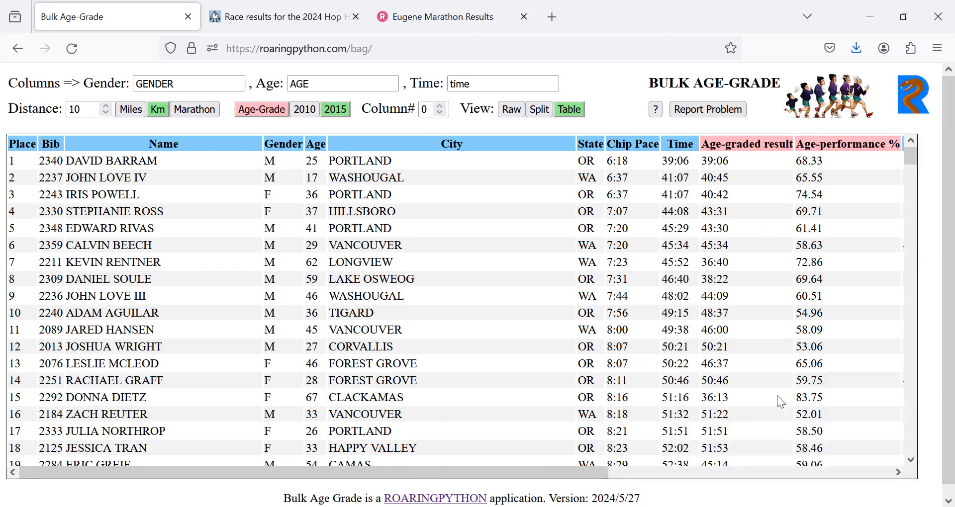
- Sort the age-graded results table by Age-performance % from highest to lowest
mouse_move(796, 398)
mouse_move(698, 417)
mouse_move(503, 185)
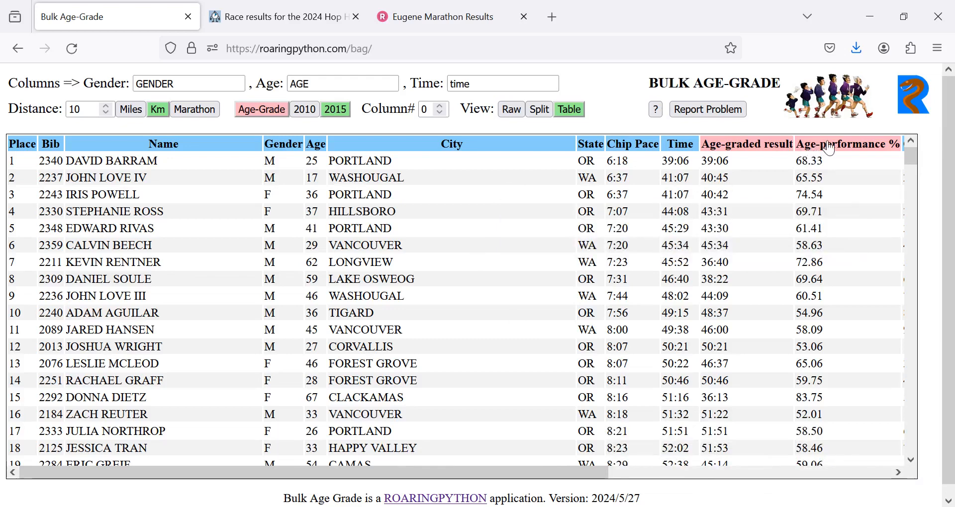
mouse_move(829, 148)
click(851, 145)
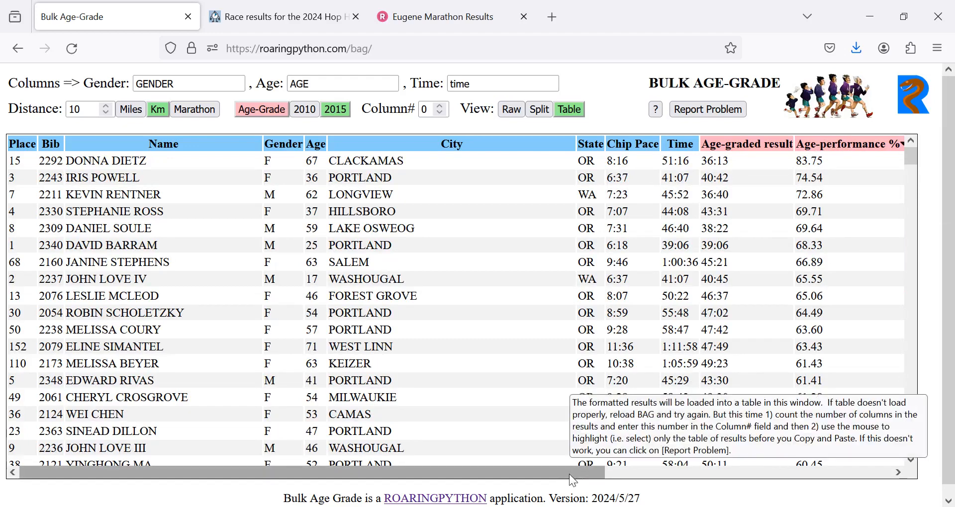
drag(569, 474, 569, 474)
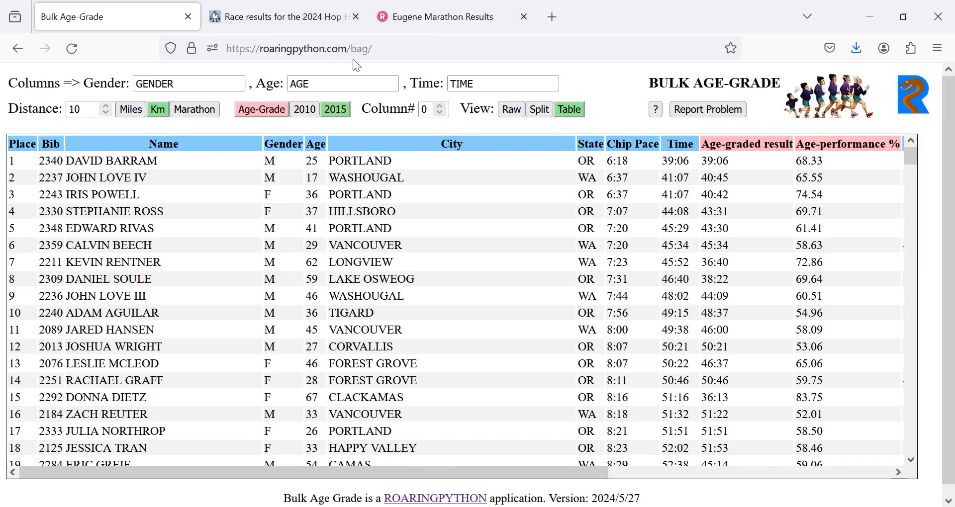
- Switch to the Eugene Marathon results and copy the entire Half Marathon results page
click(437, 26)
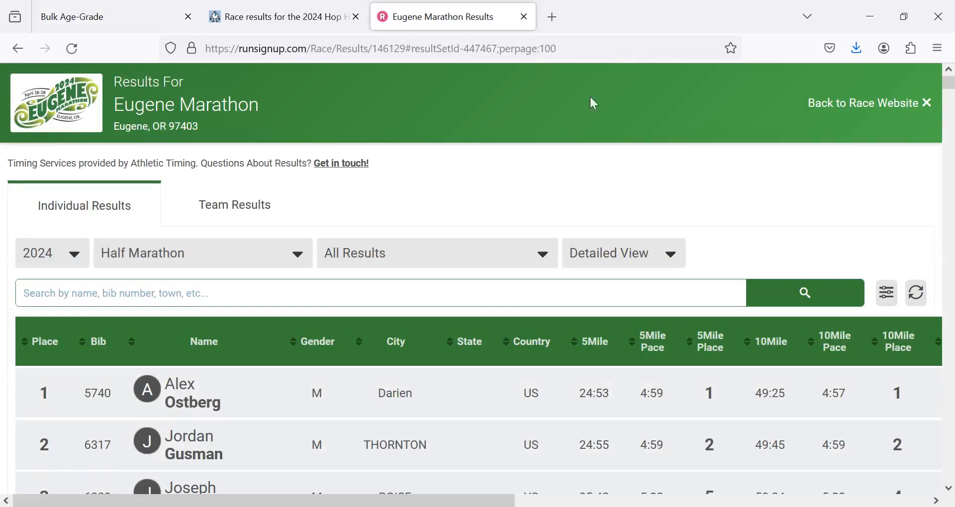
right_click(514, 183)
click(542, 267)
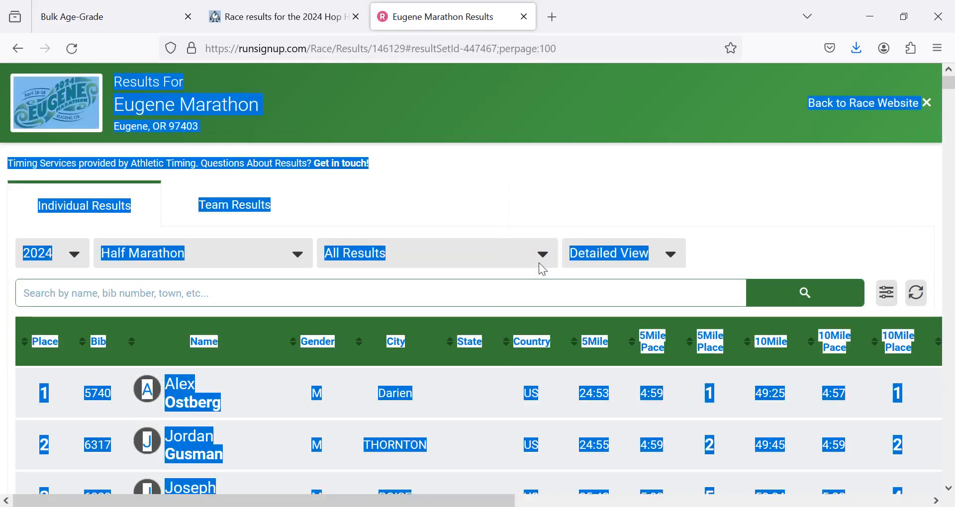
right_click(449, 170)
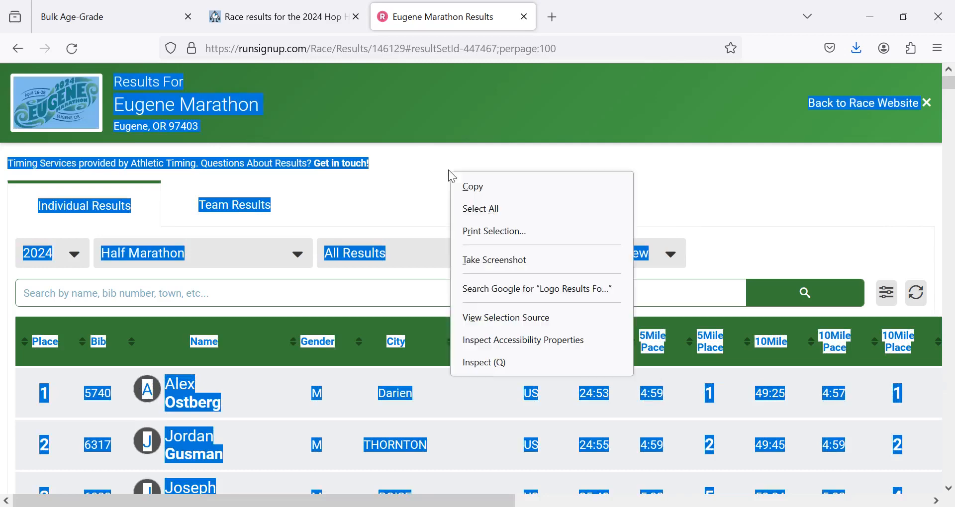
click(469, 186)
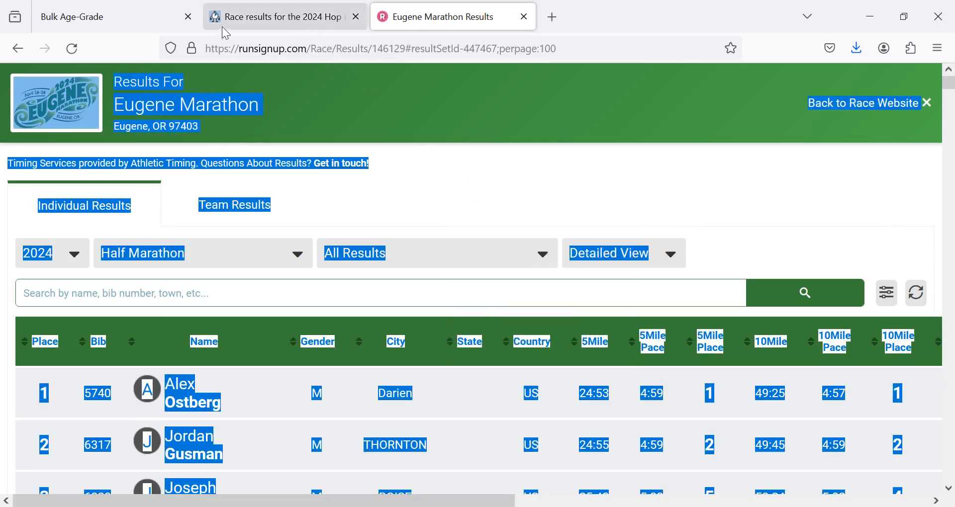
- Reload Bulk Age-Grade to clear the previous race and paste in the copied Eugene Half Marathon page
click(137, 14)
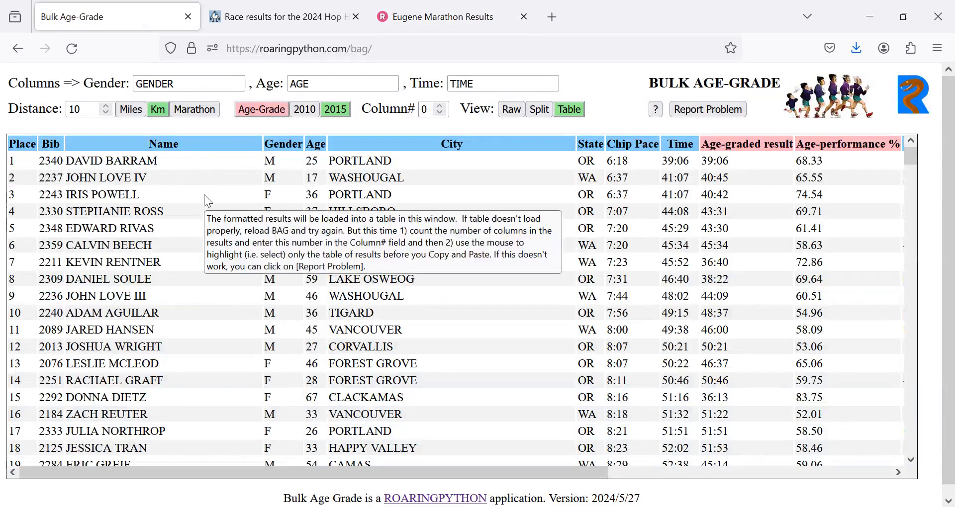
key(ctrl+v)
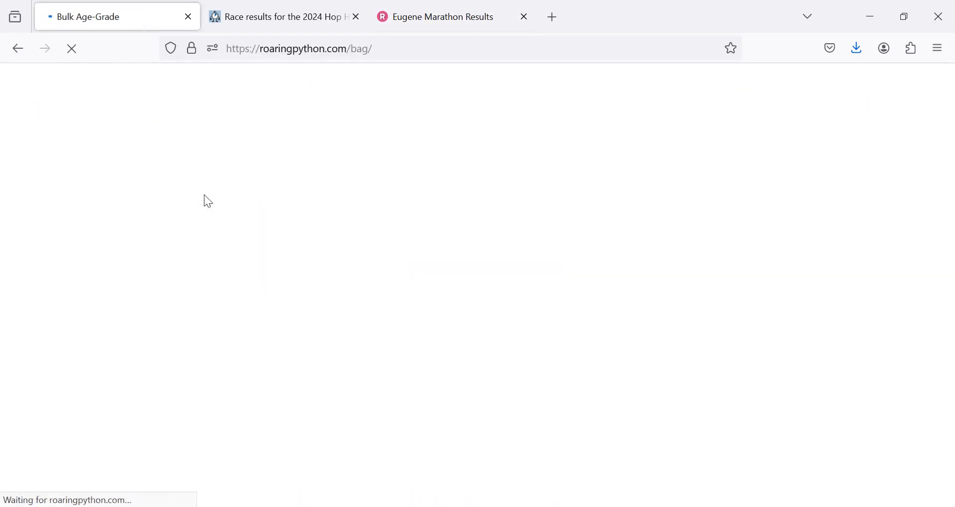
right_click(161, 150)
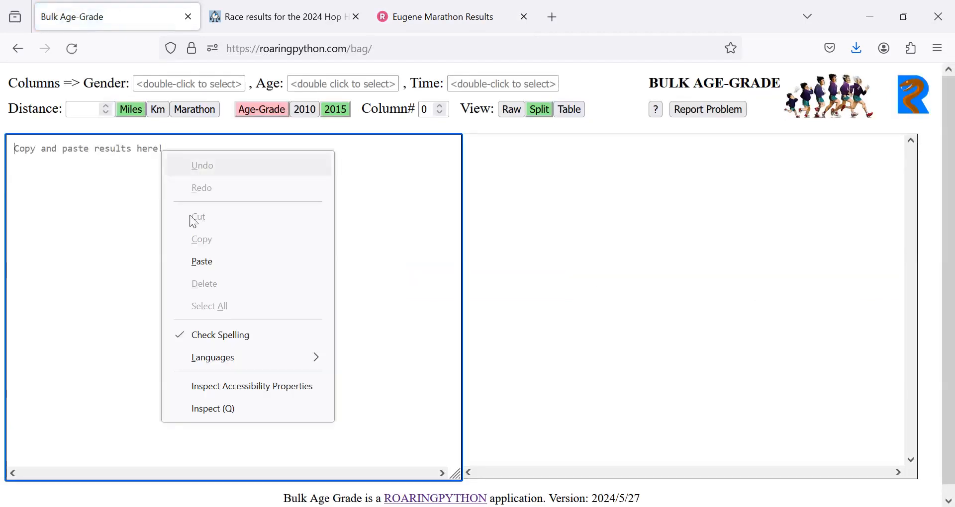
click(202, 261)
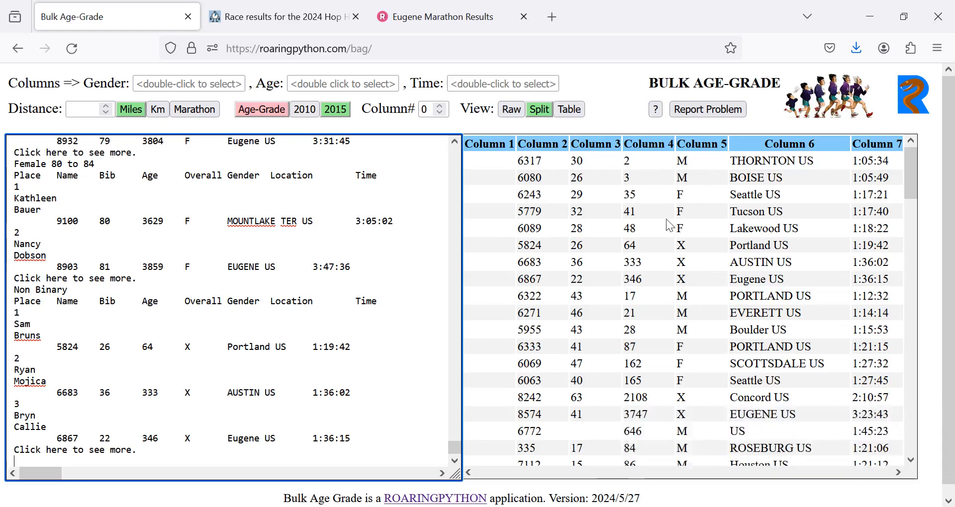
- Check how the pasted results were parsed in the Table view, then return to the Split view
click(567, 110)
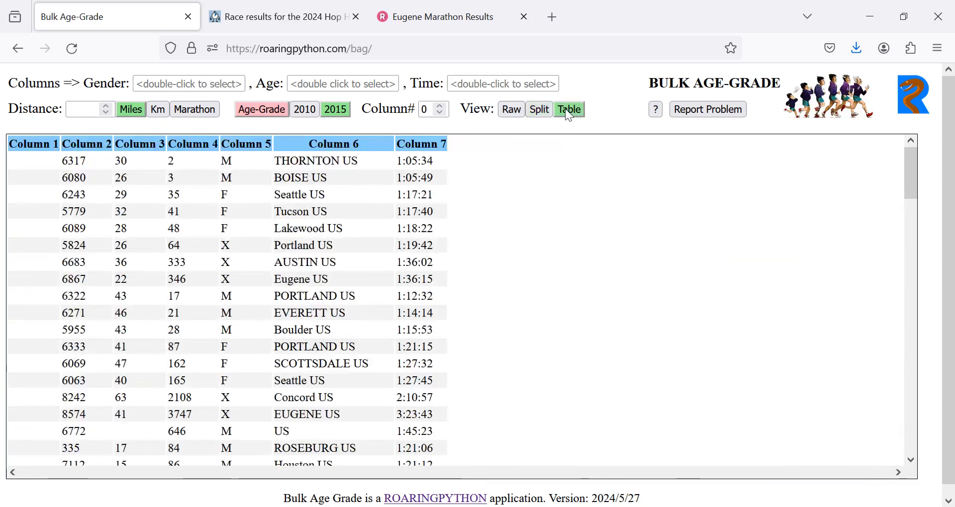
click(536, 110)
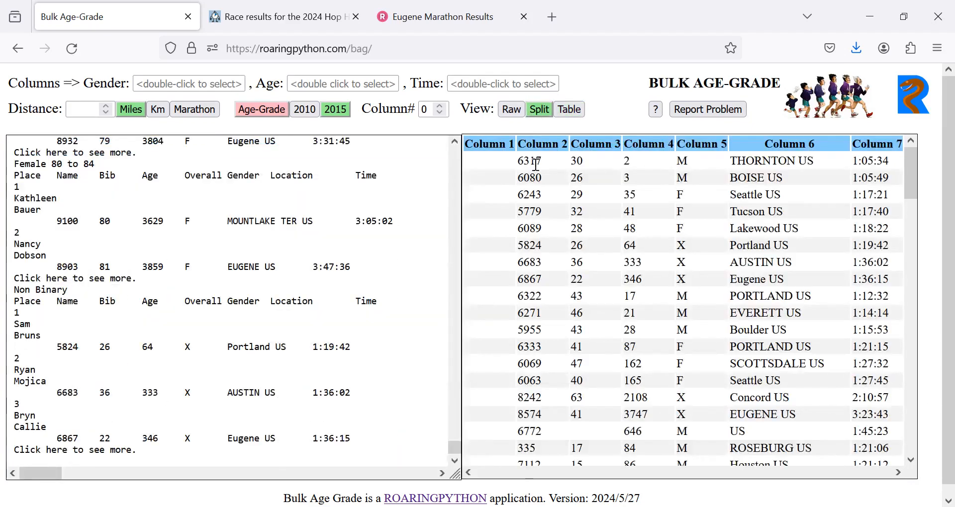
mouse_move(522, 207)
- Return to the Eugene Marathon results, clear the page selection and count the columns of the results table
click(442, 20)
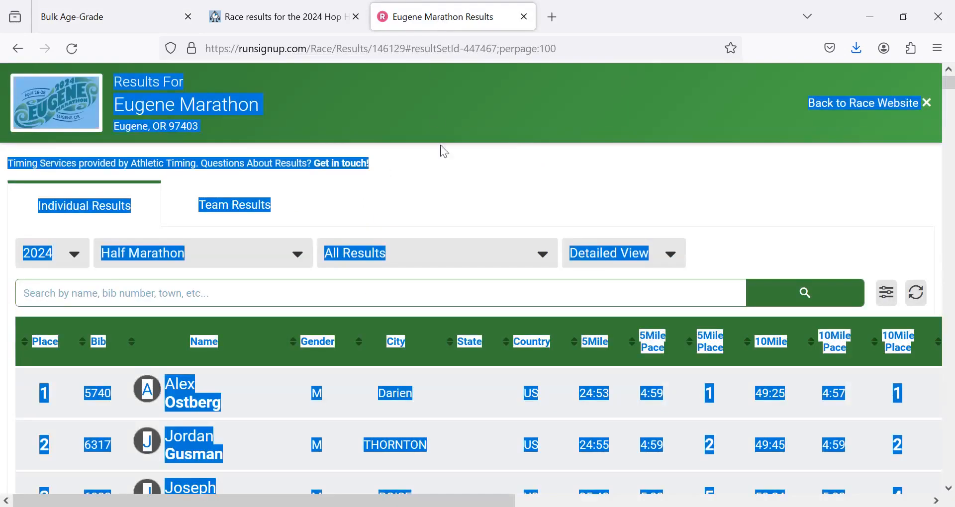
click(472, 198)
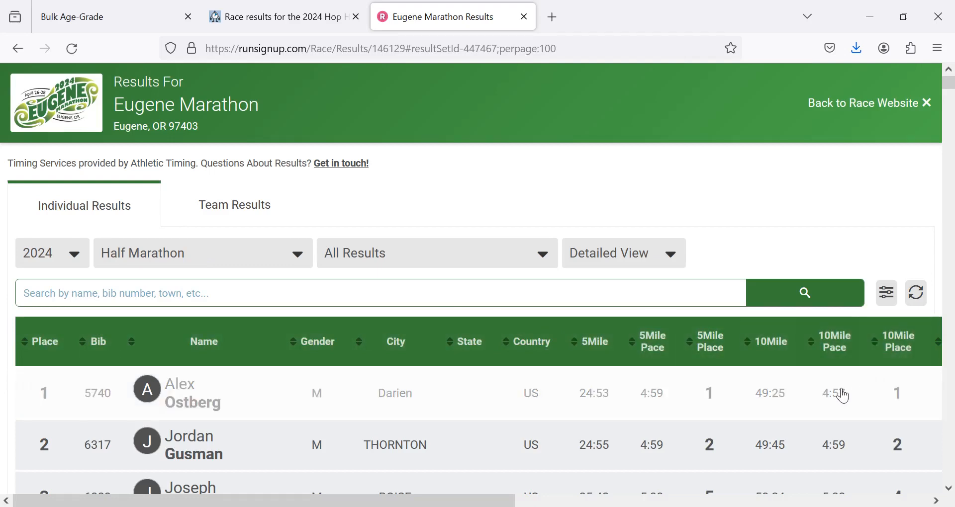
mouse_move(458, 503)
mouse_down()
mouse_move(878, 504)
mouse_move(453, 503)
mouse_up()
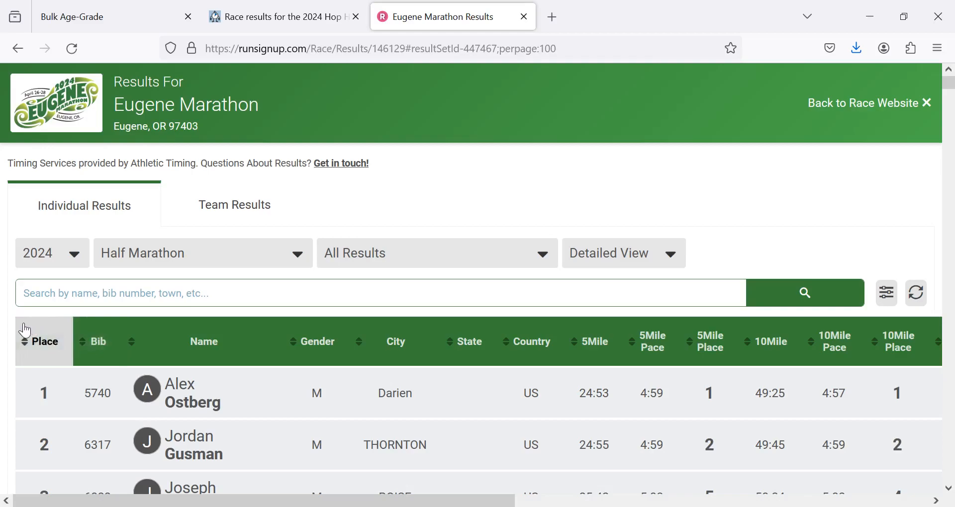
- Select only the Half Marathon results table, from its header row through place 100, and copy it
drag(25, 330, 114, 350)
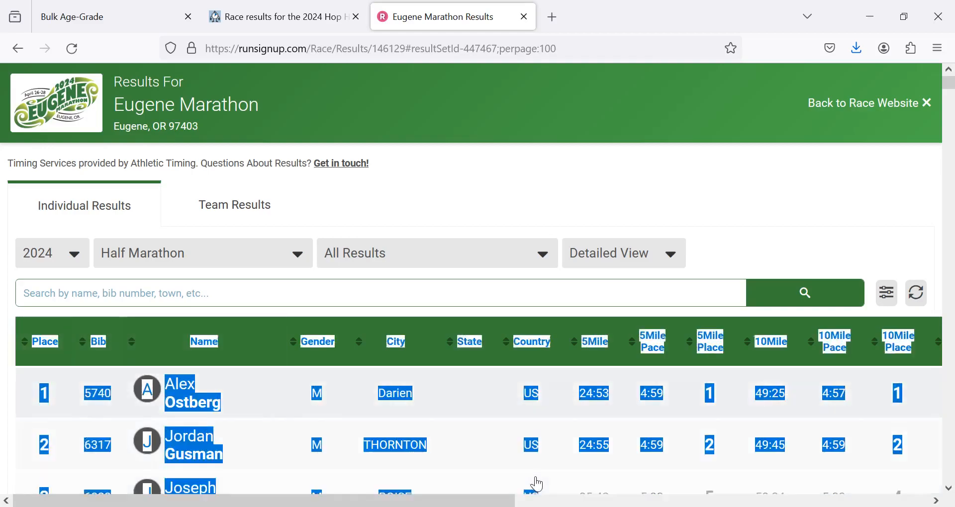
scroll(538, 484, down, 20)
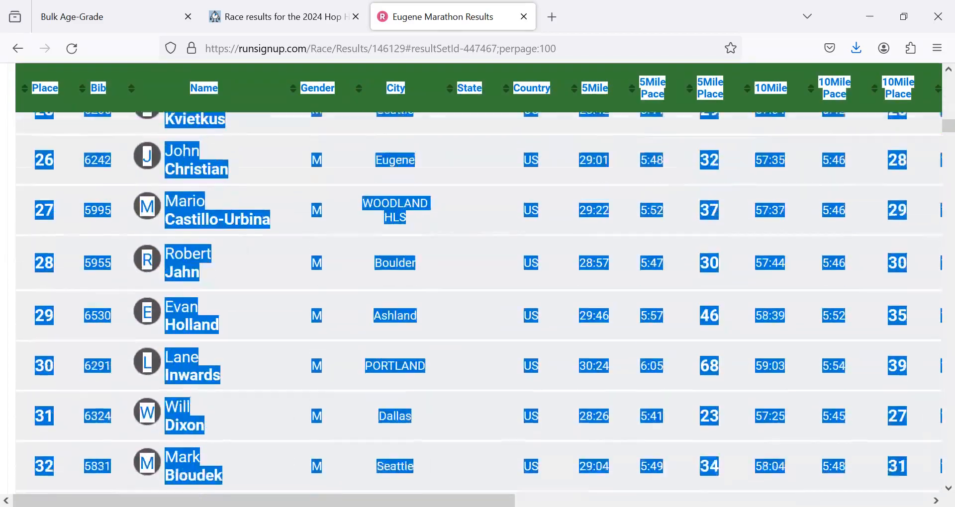
scroll(477, 304, down, 20)
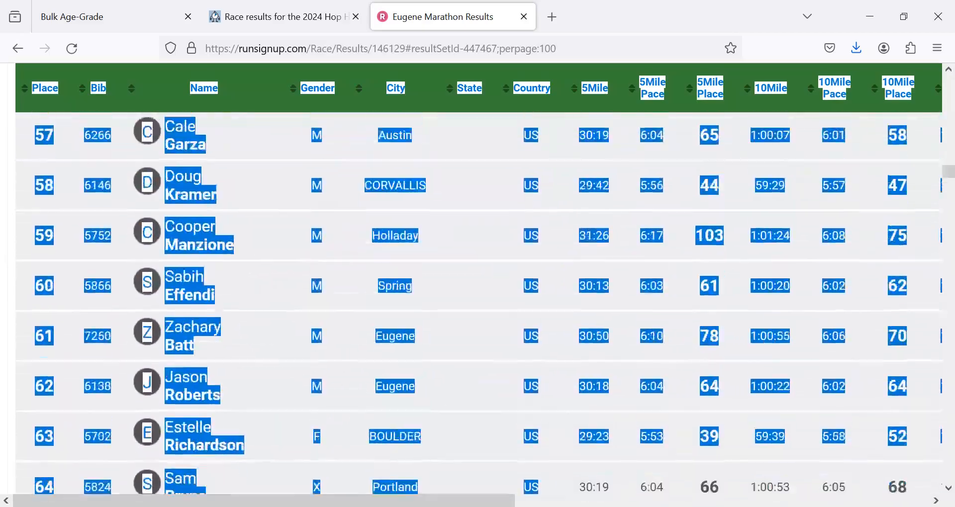
scroll(478, 304, down, 20)
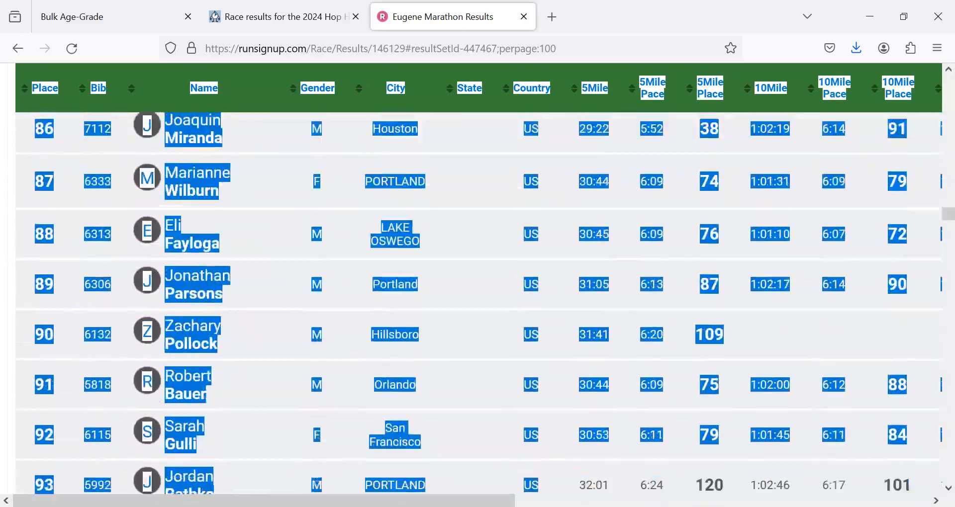
scroll(950, 98, down, 20)
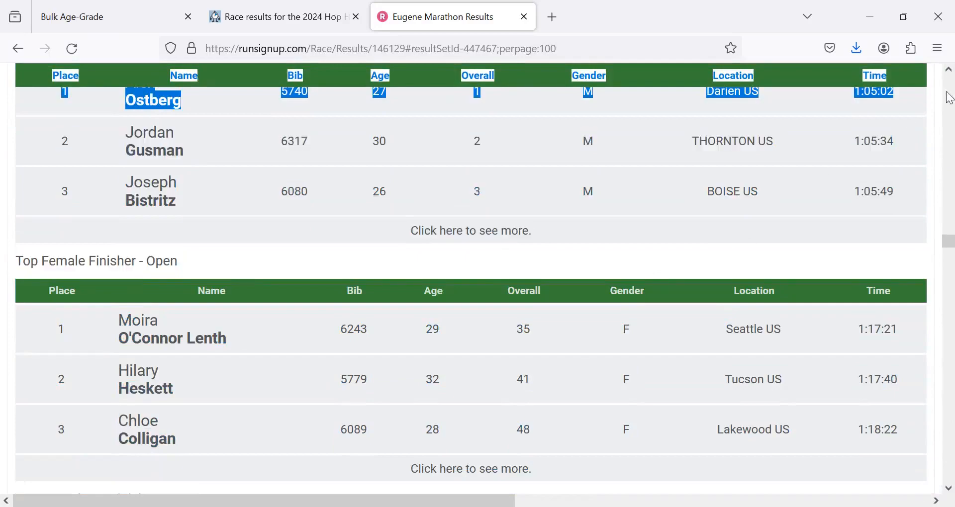
drag(948, 94, 4, 311)
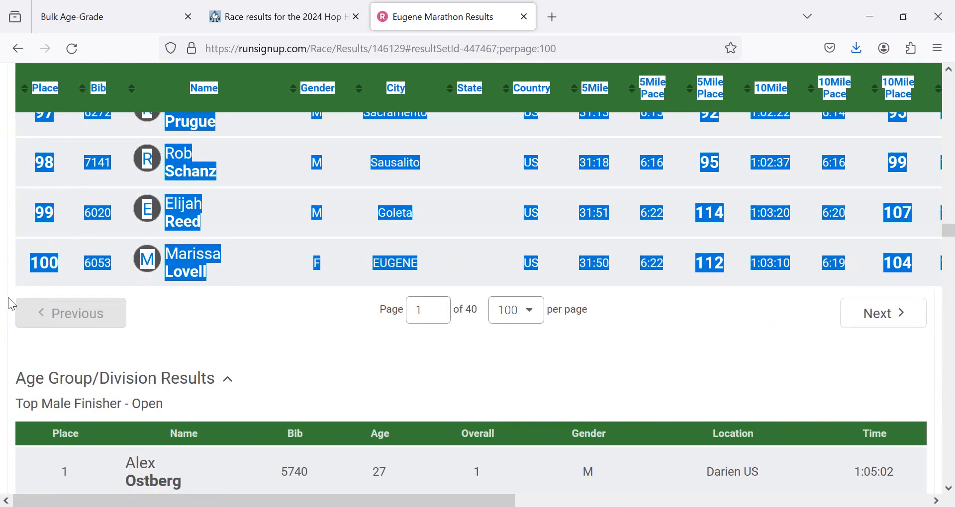
drag(13, 301, 14, 309)
right_click(14, 309)
click(22, 322)
drag(949, 231, 953, 94)
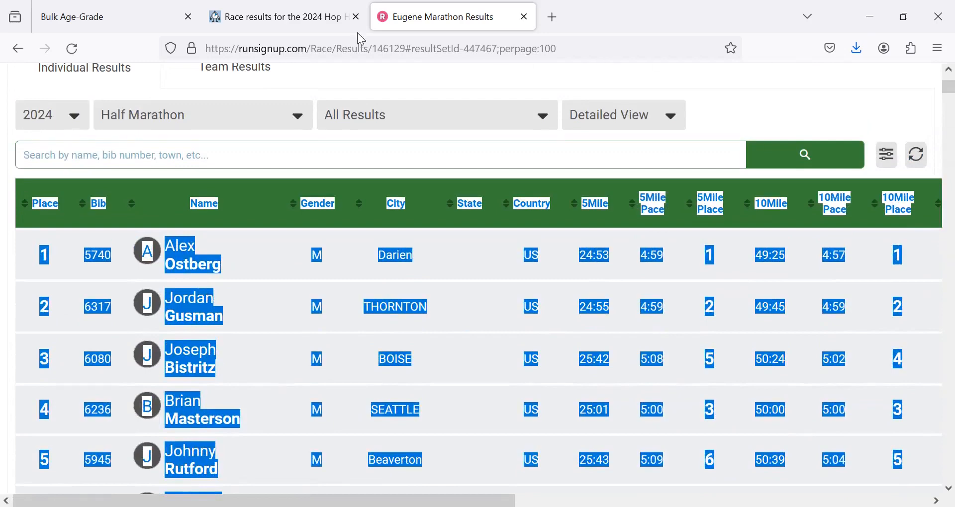
- Reload Bulk Age-Grade to clear the badly parsed results and set the column count to 23
click(131, 15)
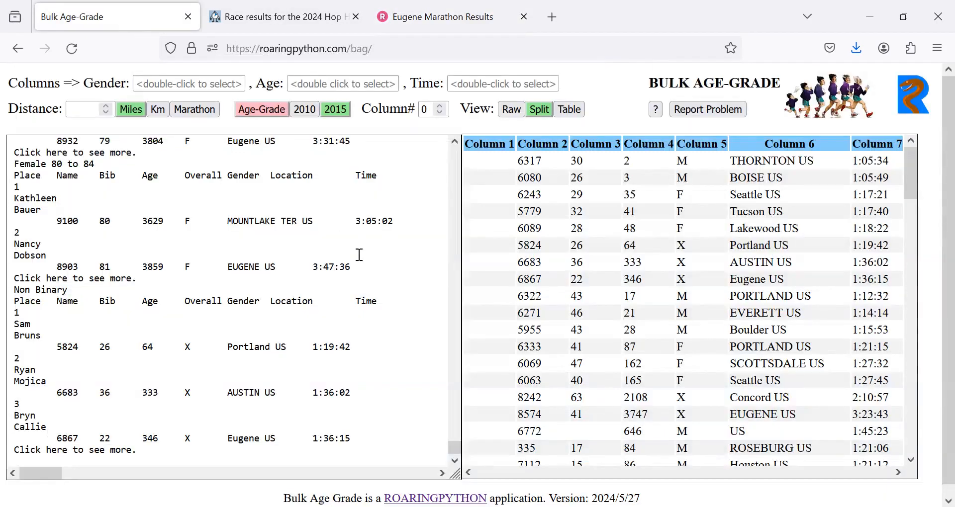
key(F5)
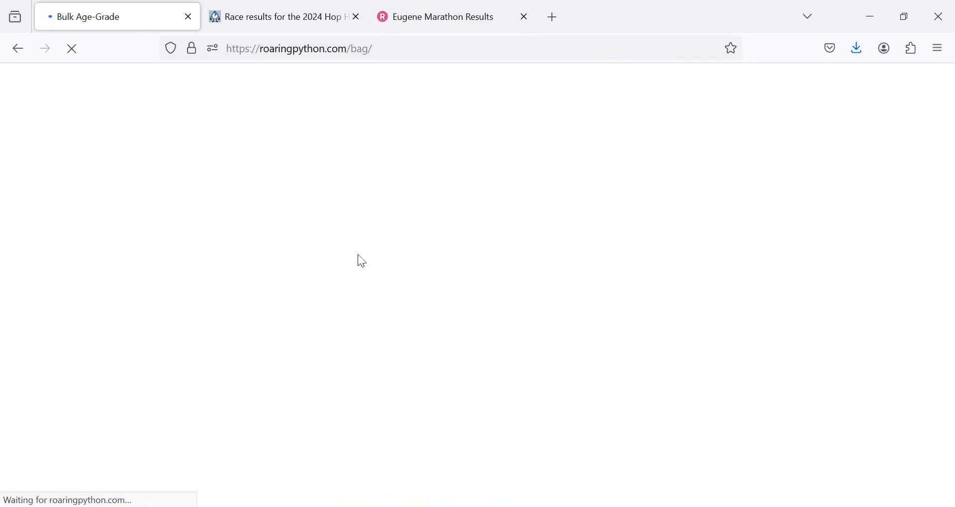
click(427, 111)
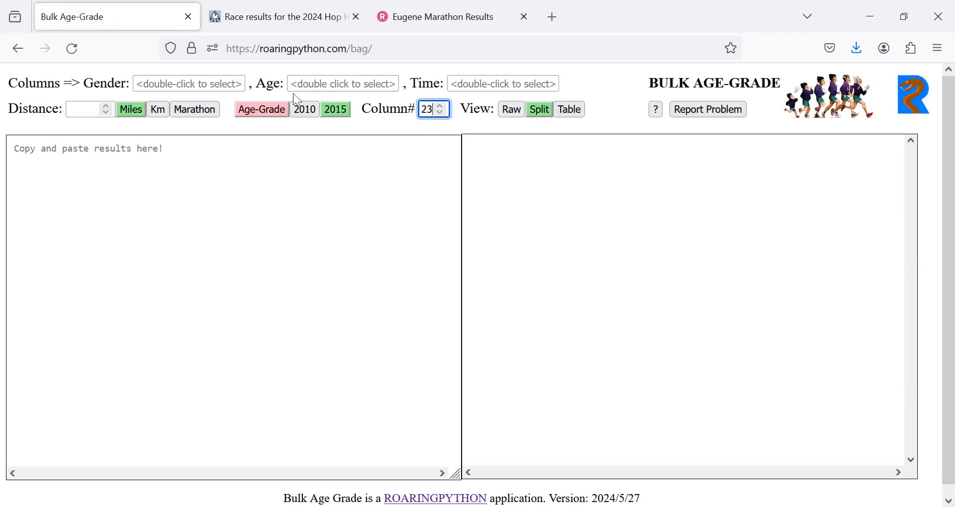
- Paste the copied Half Marathon results table and show it in the Table view
right_click(112, 154)
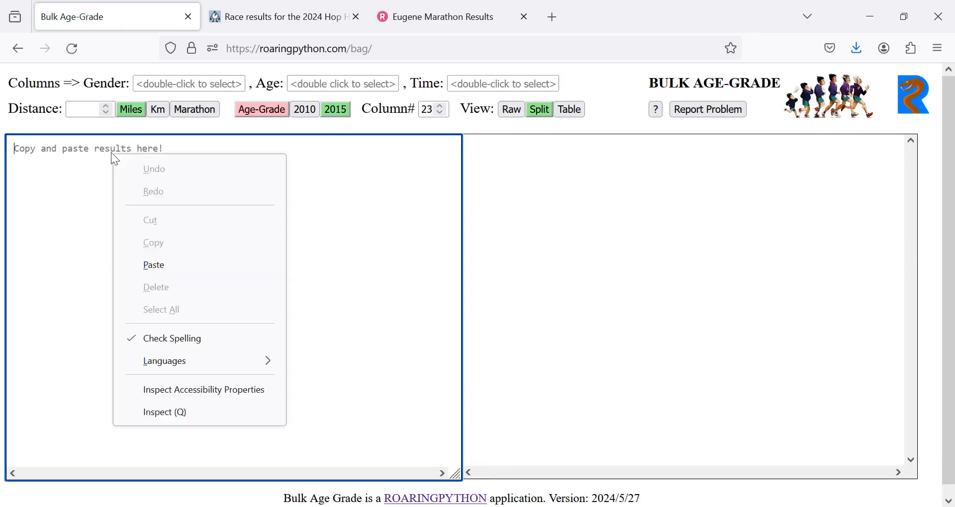
click(167, 264)
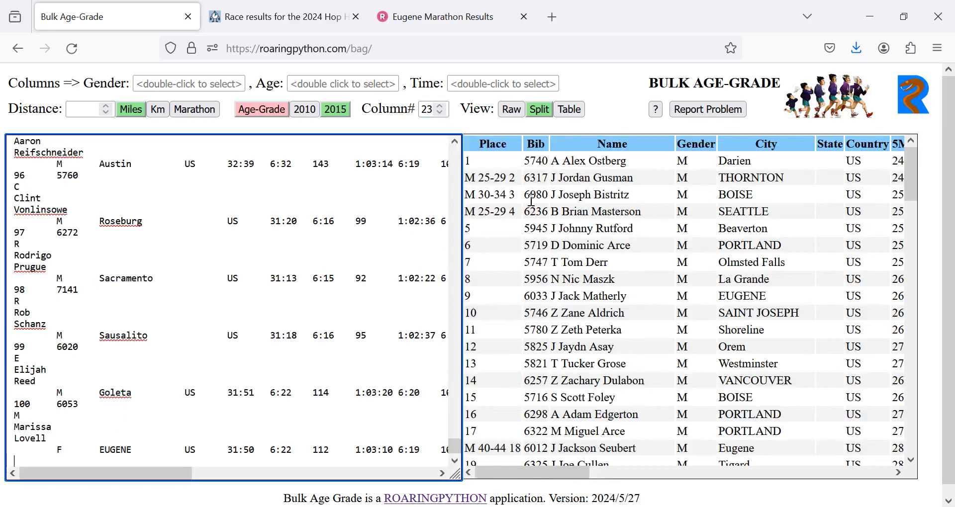
click(575, 112)
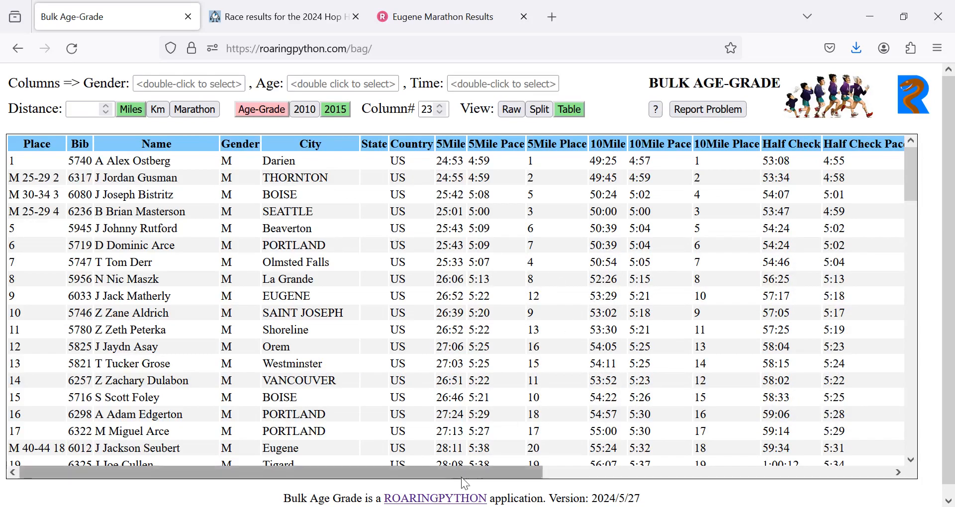
- Assign the GENDER column as the gender source and the AGE column as the age source for the Half Marathon results
drag(469, 471, 771, 489)
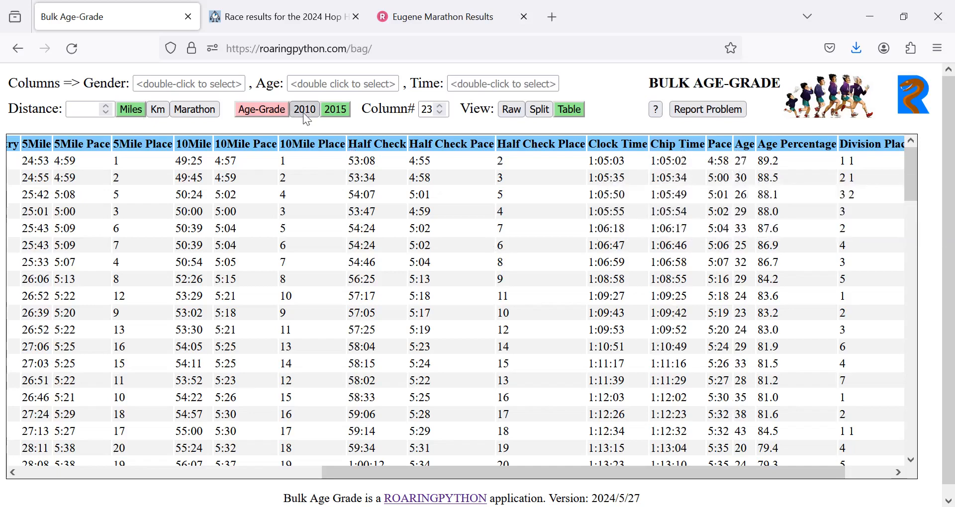
double_click(163, 83)
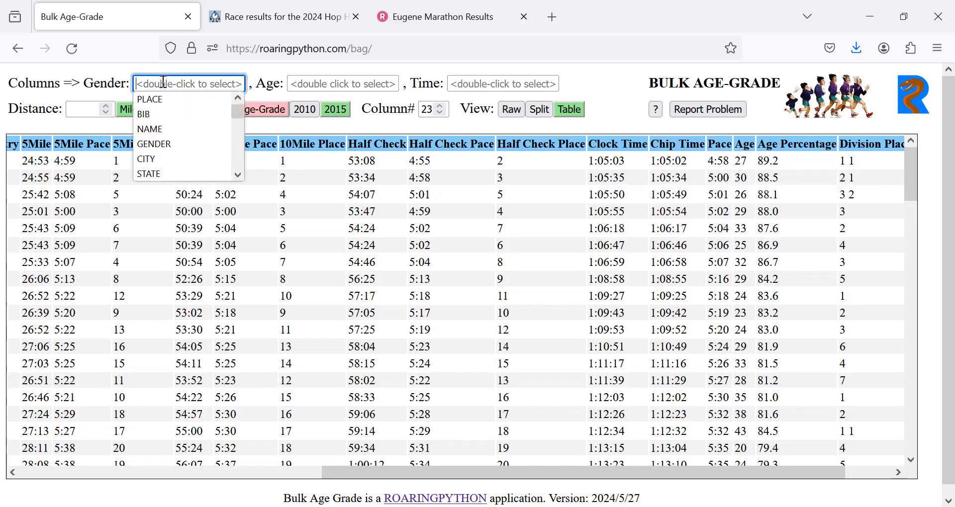
click(154, 144)
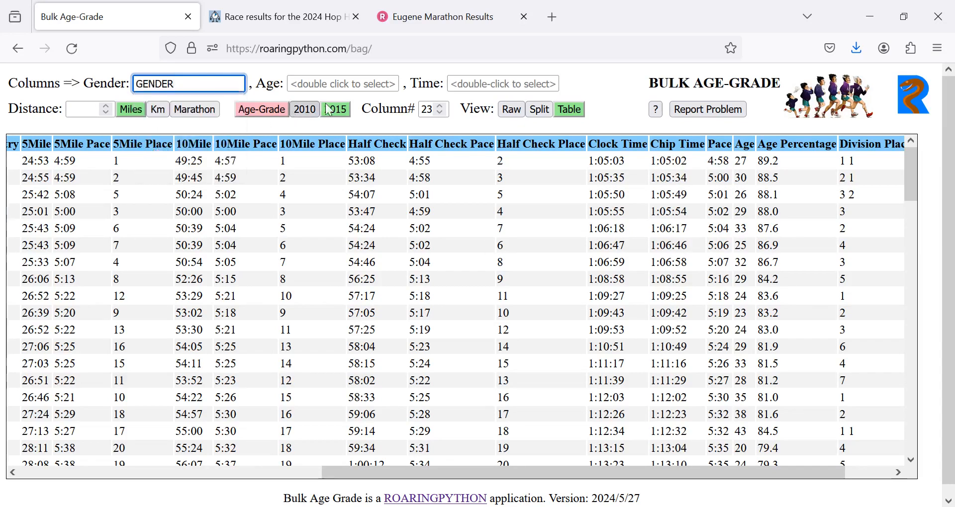
double_click(352, 84)
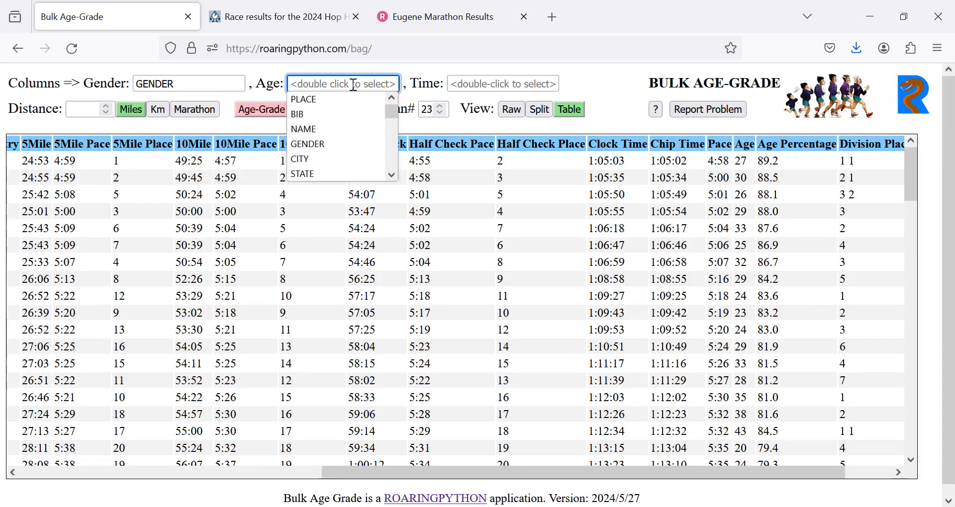
scroll(391, 151, down, 3)
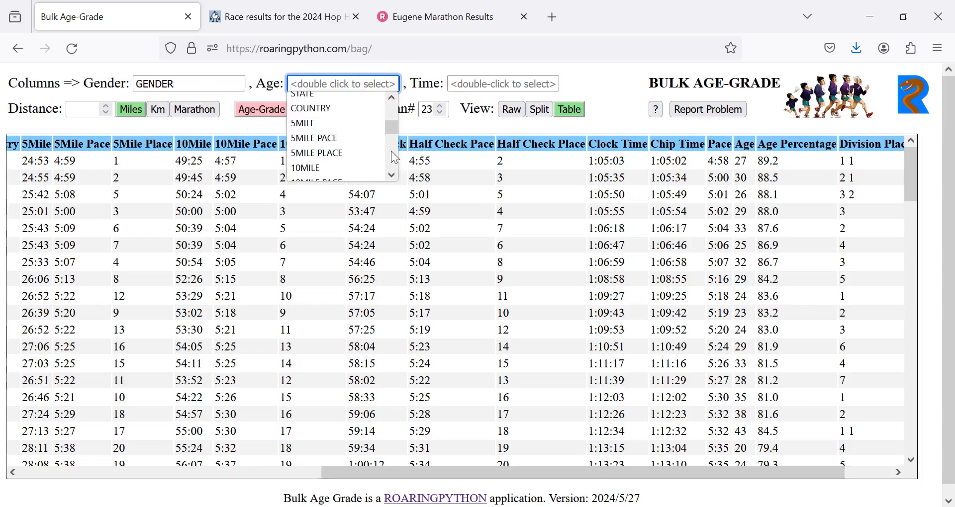
scroll(391, 151, down, 3)
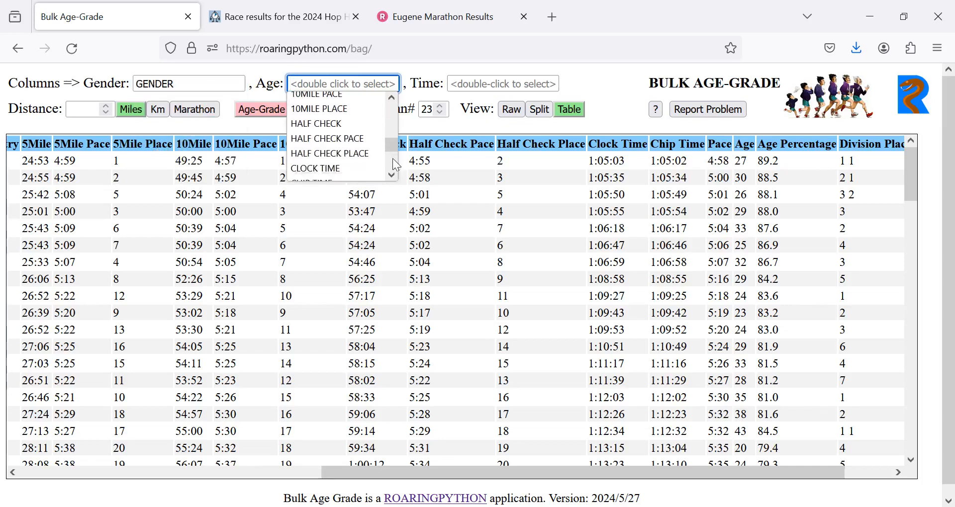
scroll(392, 158, down, 3)
click(353, 143)
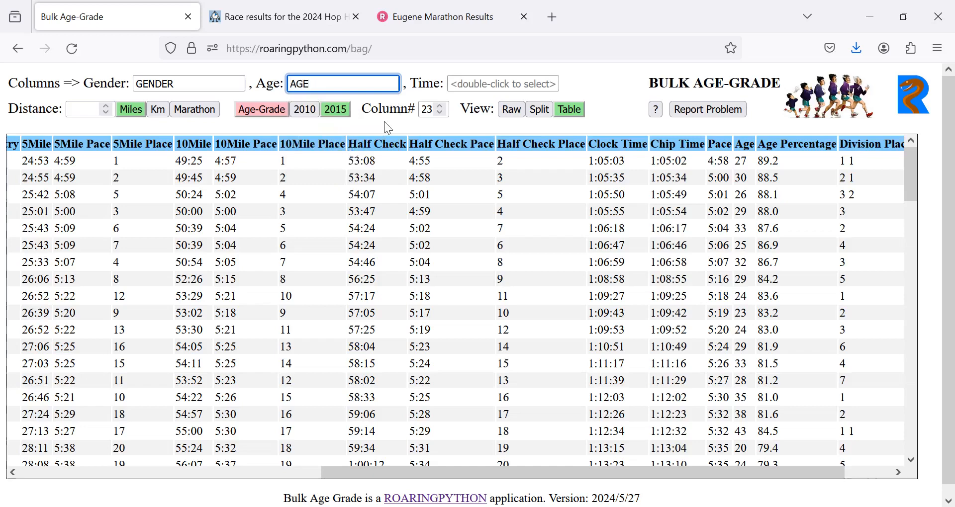
- Assign the CHIP TIME column as the time source for the Half Marathon results
click(516, 81)
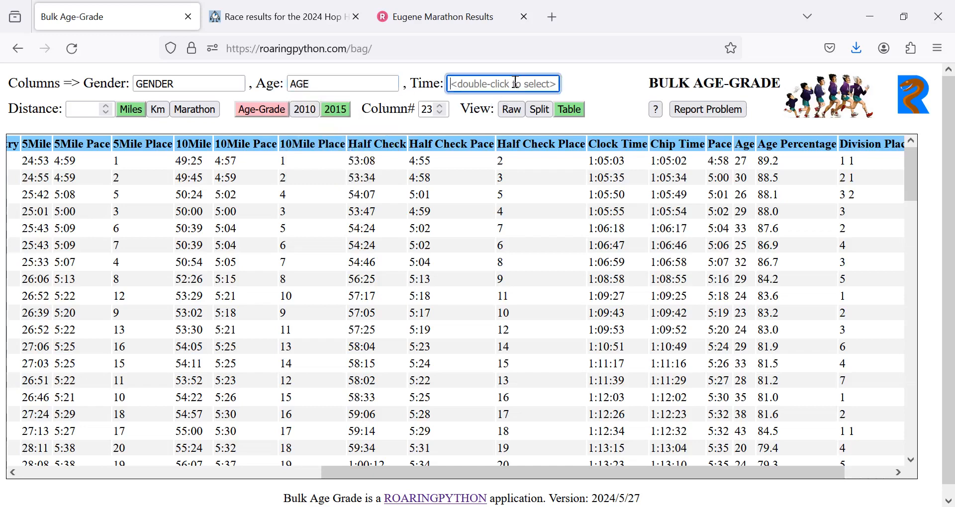
click(515, 82)
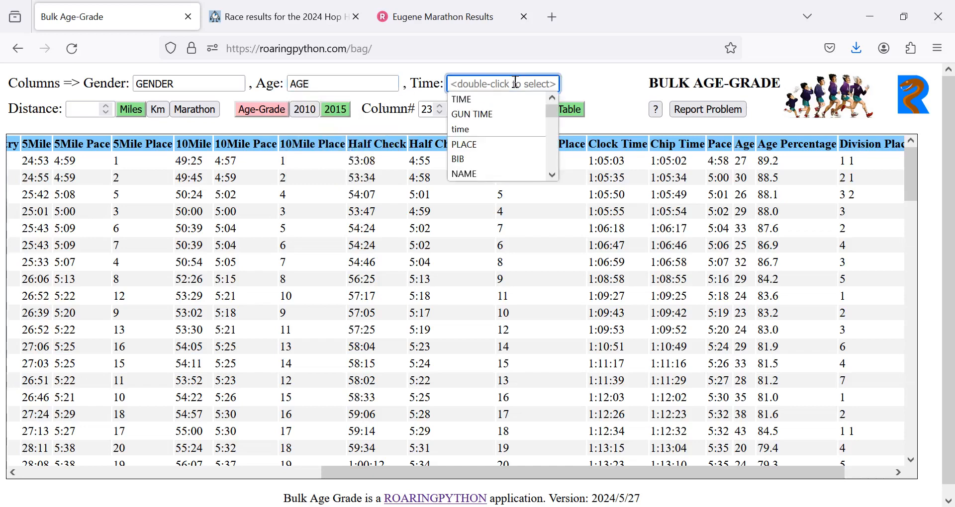
click(555, 144)
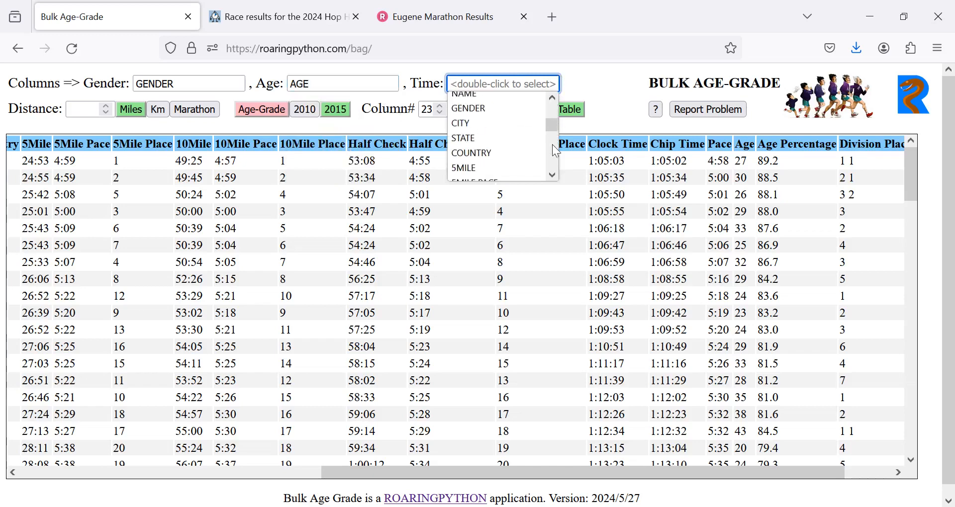
click(556, 161)
click(556, 164)
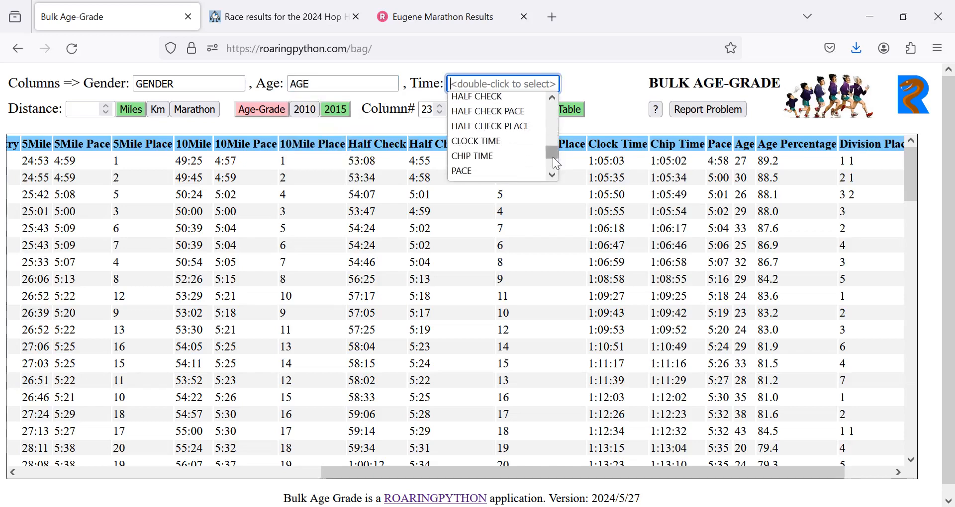
double_click(490, 158)
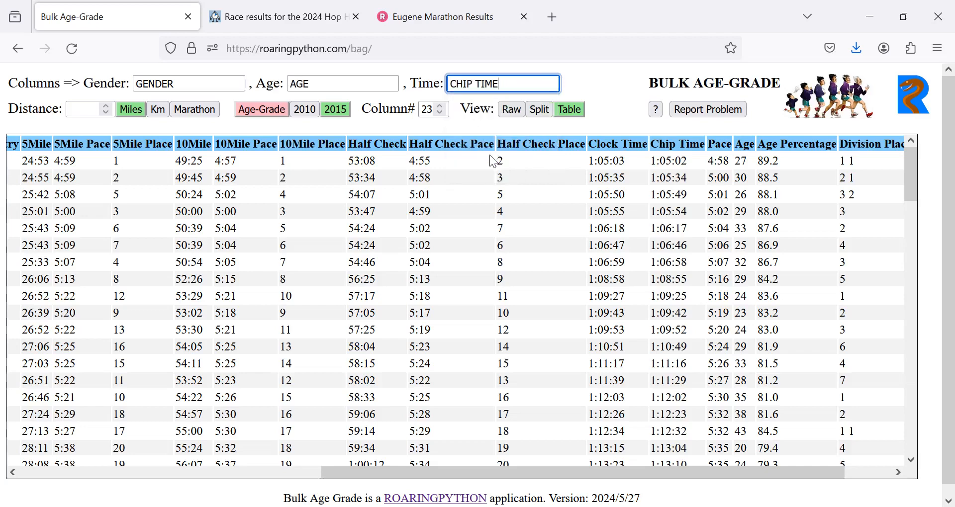
- Set the race distance to 0.5 marathon and calculate the age grades for the whole table
click(91, 110)
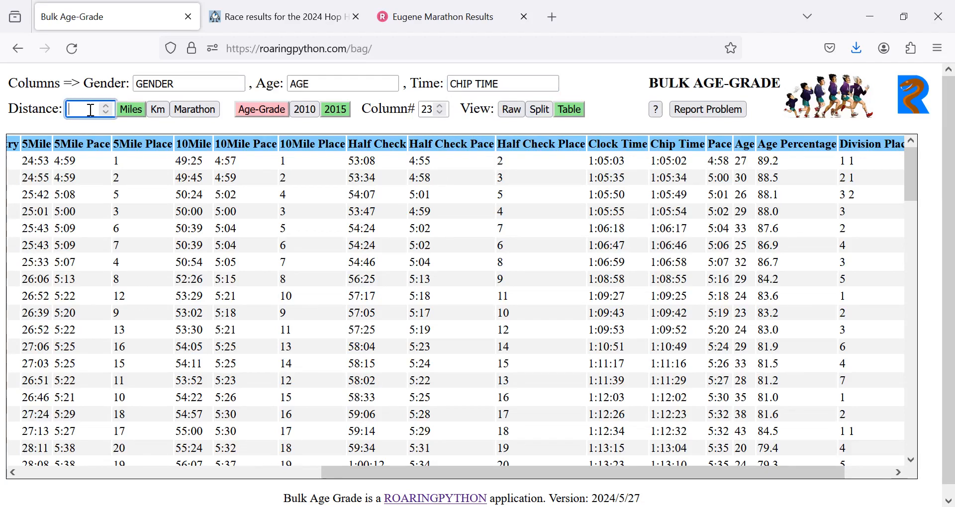
click(196, 110)
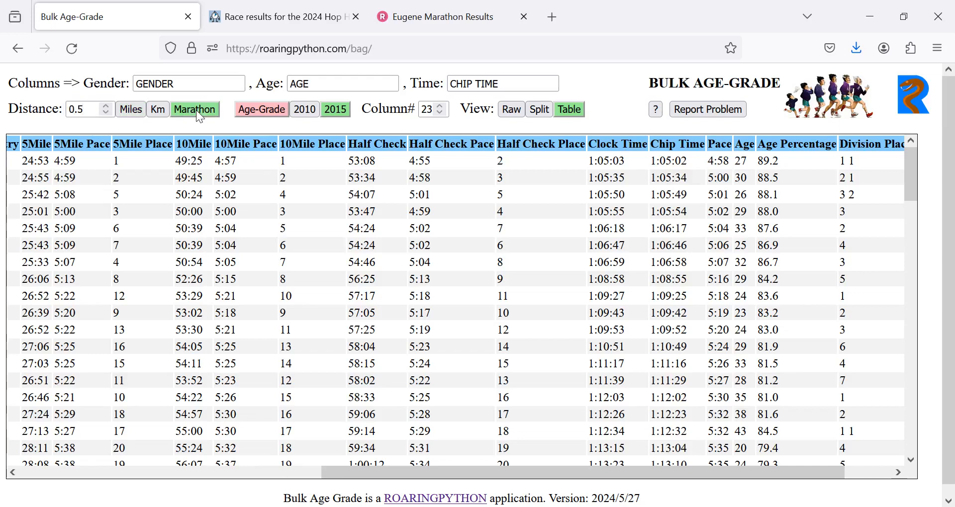
click(261, 110)
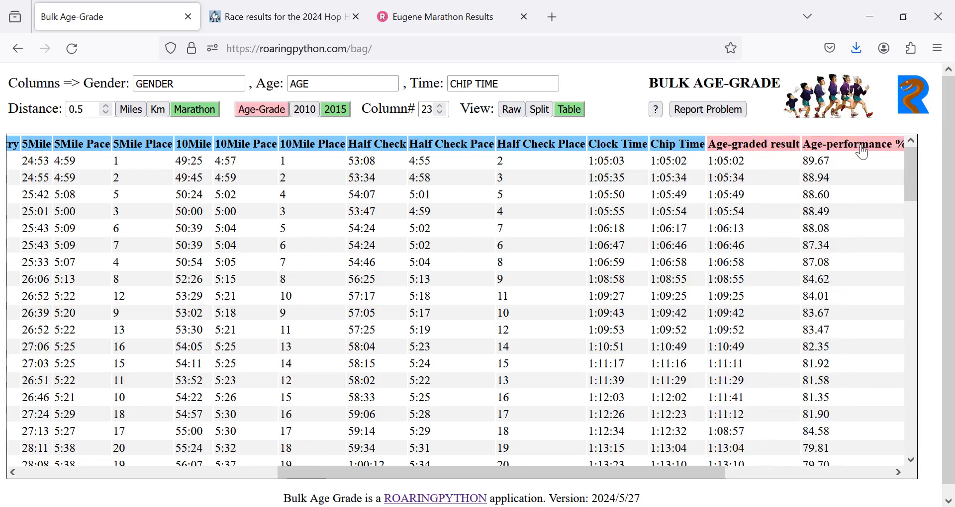
- Sort the results by Age-performance % and compare the reordered runners with their age-graded columns
mouse_move(863, 151)
mouse_move(561, 233)
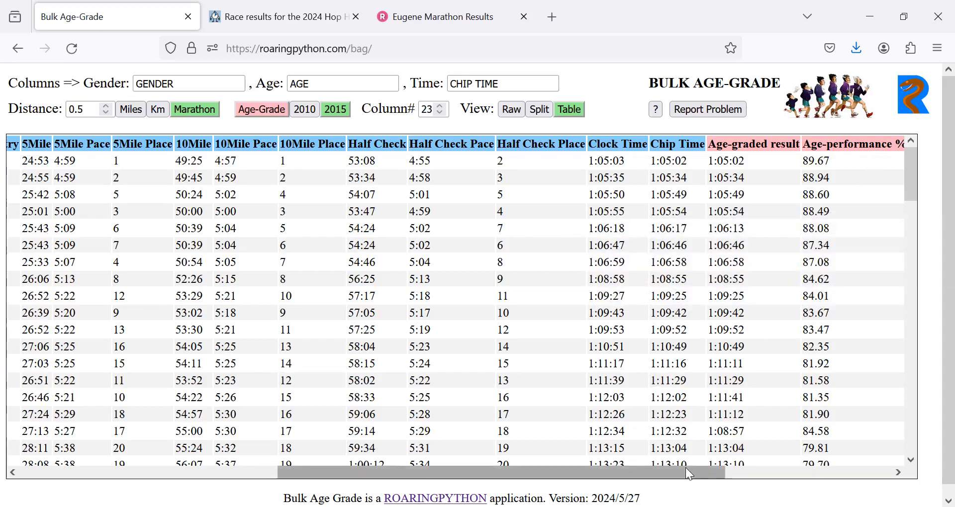
drag(676, 473, 707, 473)
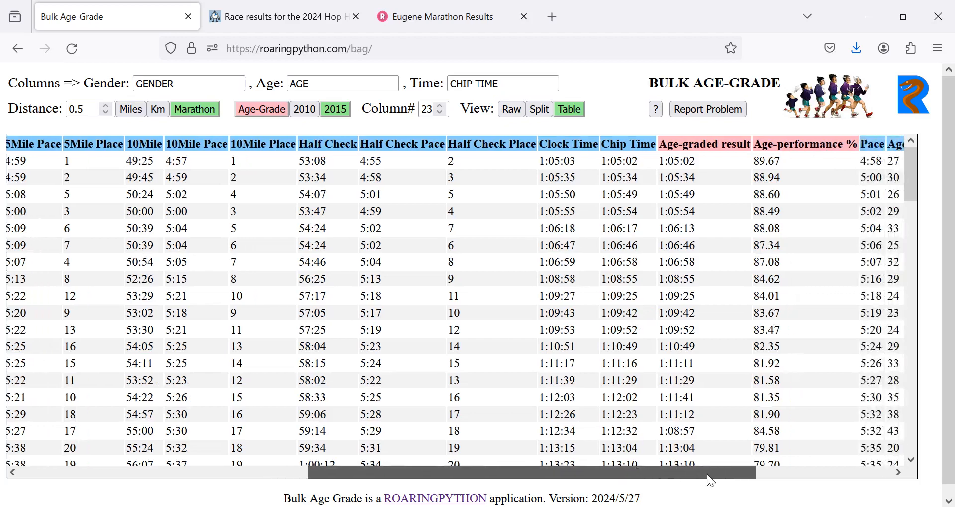
click(808, 145)
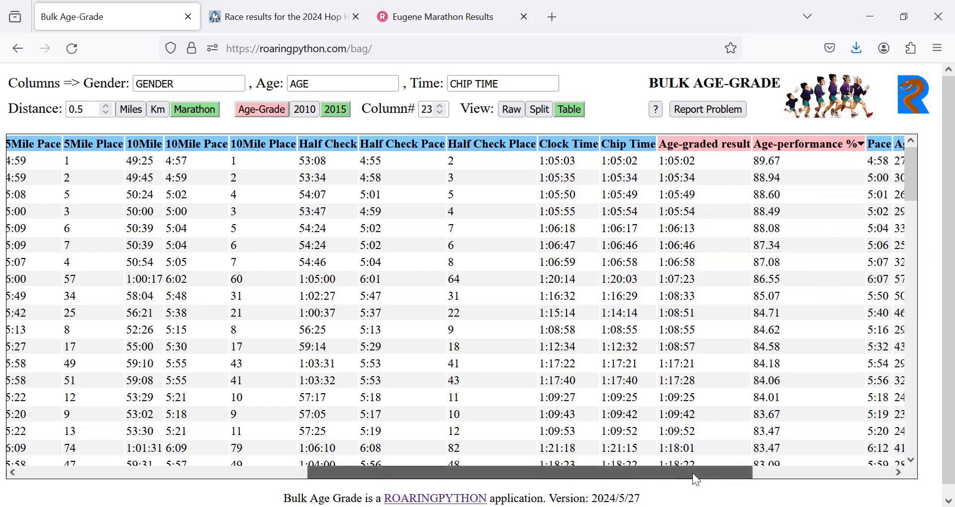
drag(693, 473, 777, 464)
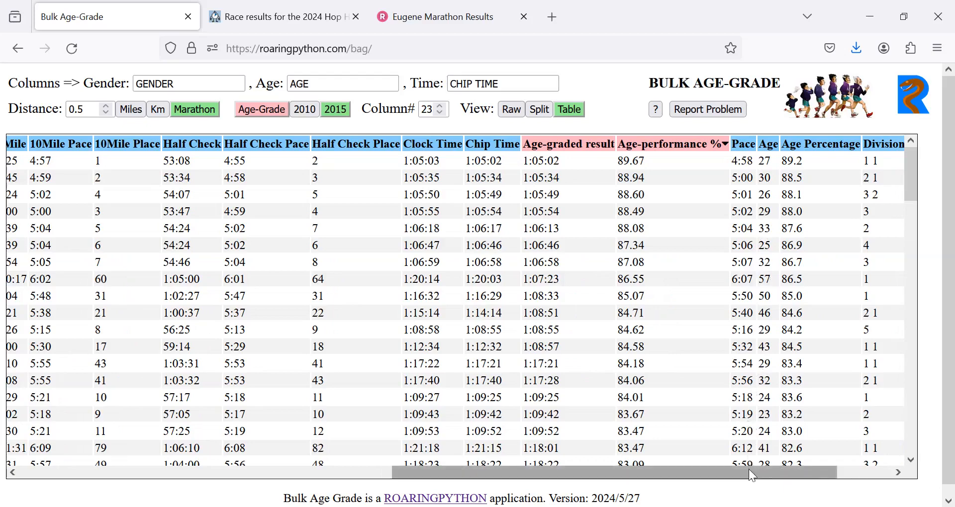
drag(748, 470, 375, 469)
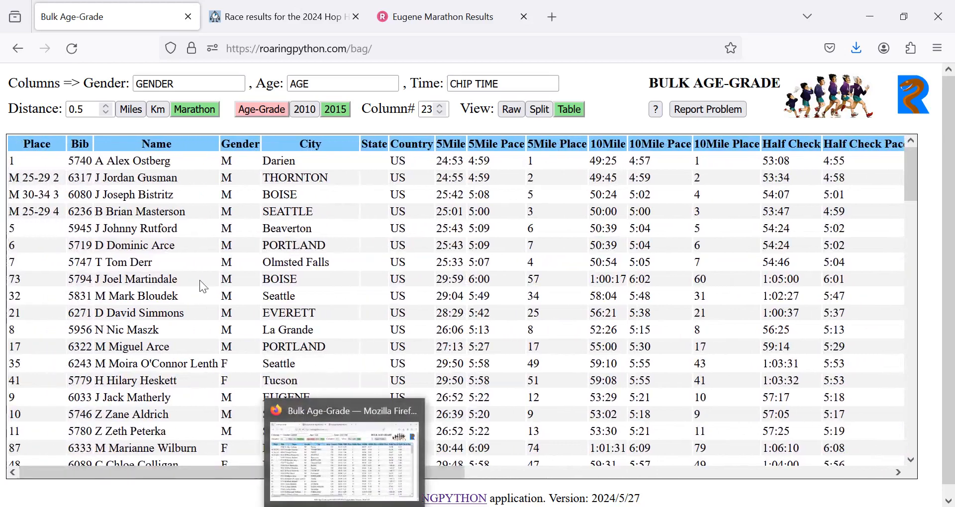
mouse_move(21, 172)
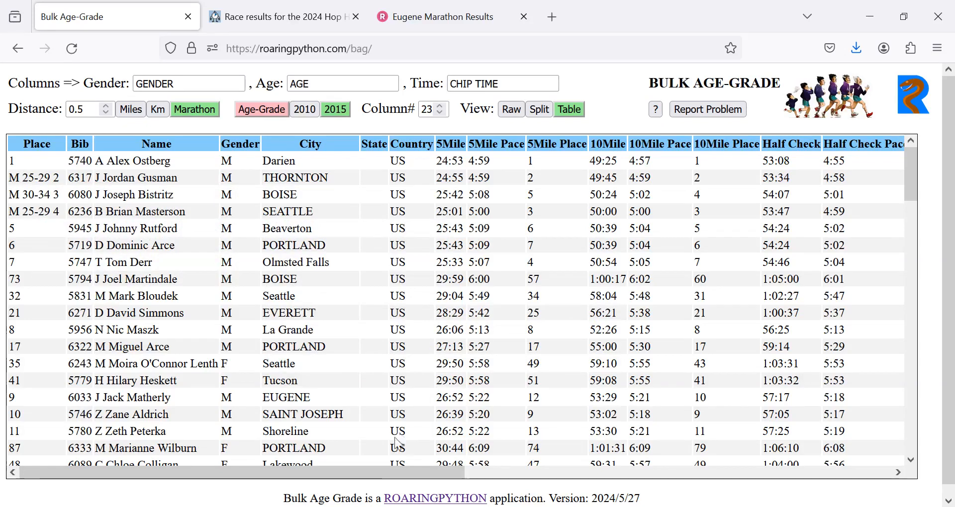
drag(384, 472, 734, 481)
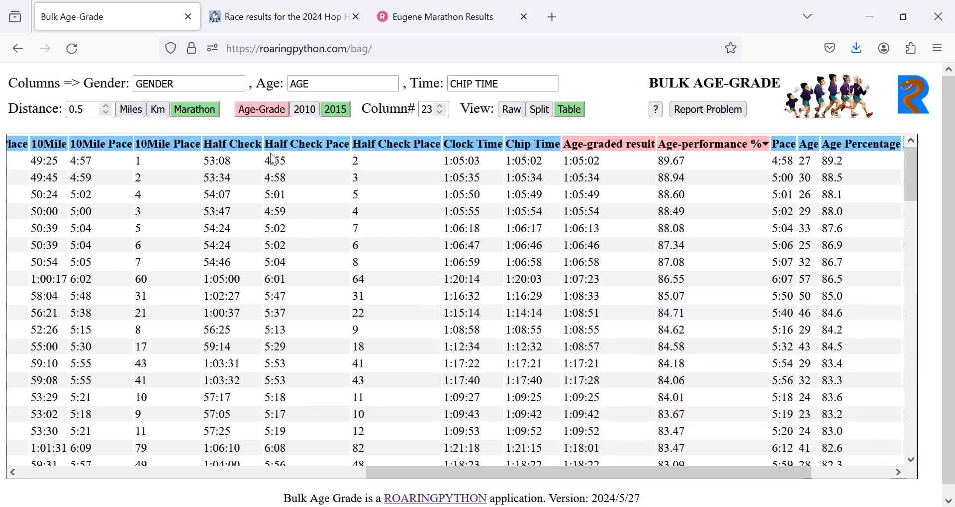
- Switch the age-grading factors to 2010 and back to 2015
click(305, 110)
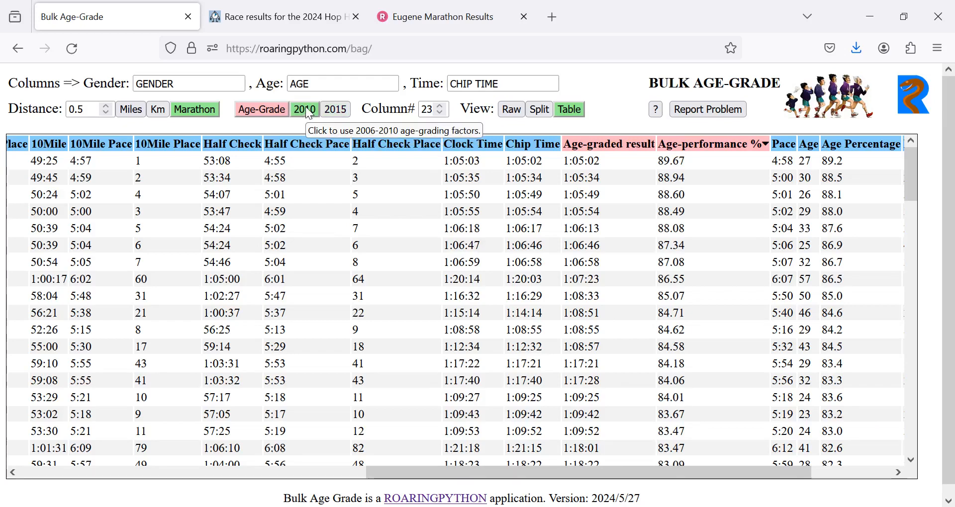
click(342, 111)
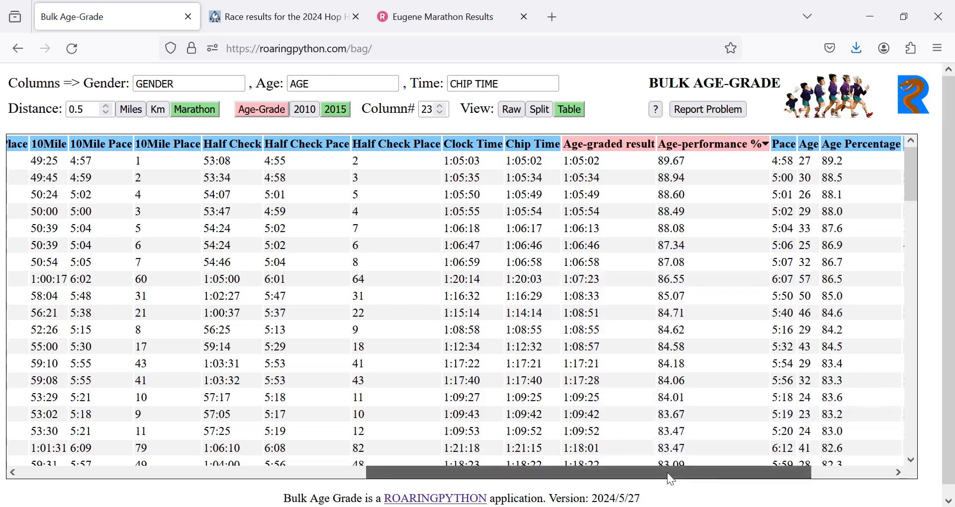
- Look at the Report Problem form and cancel it without submitting anything
drag(667, 472, 762, 463)
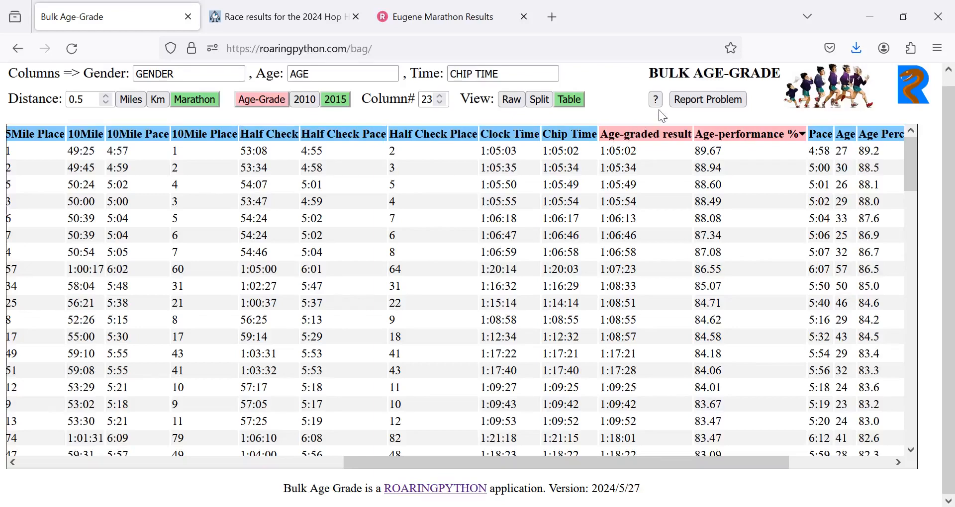
click(698, 105)
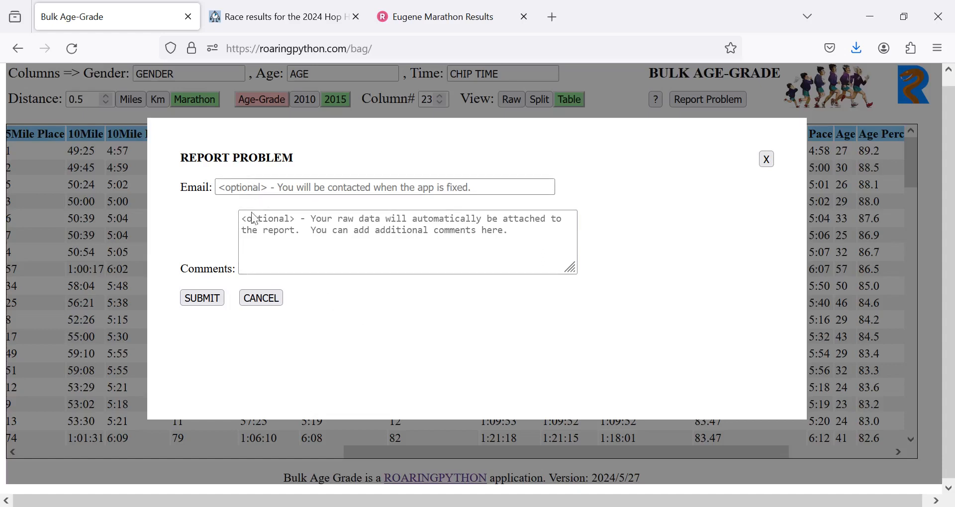
click(255, 298)
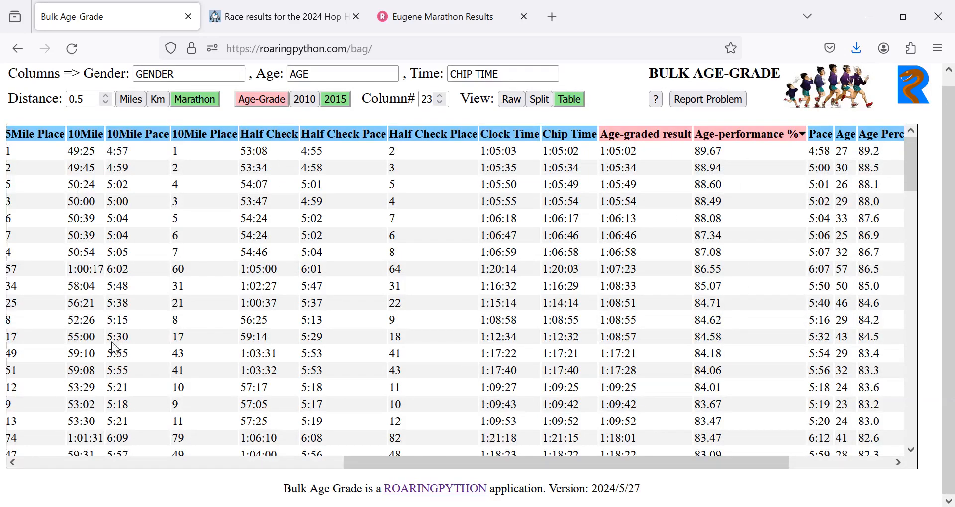
- Select the entire age-graded table, from the Place header to the last row's Division, and copy it
click(67, 460)
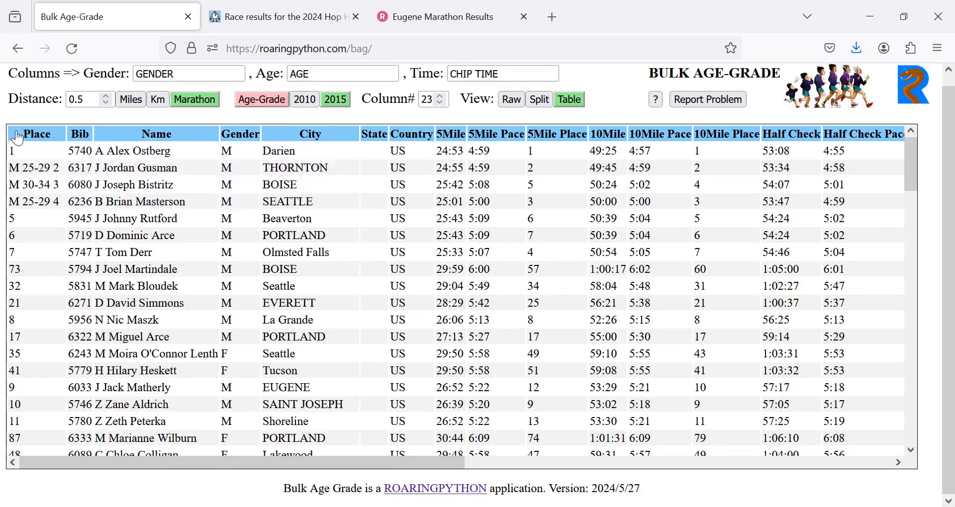
drag(21, 140, 921, 451)
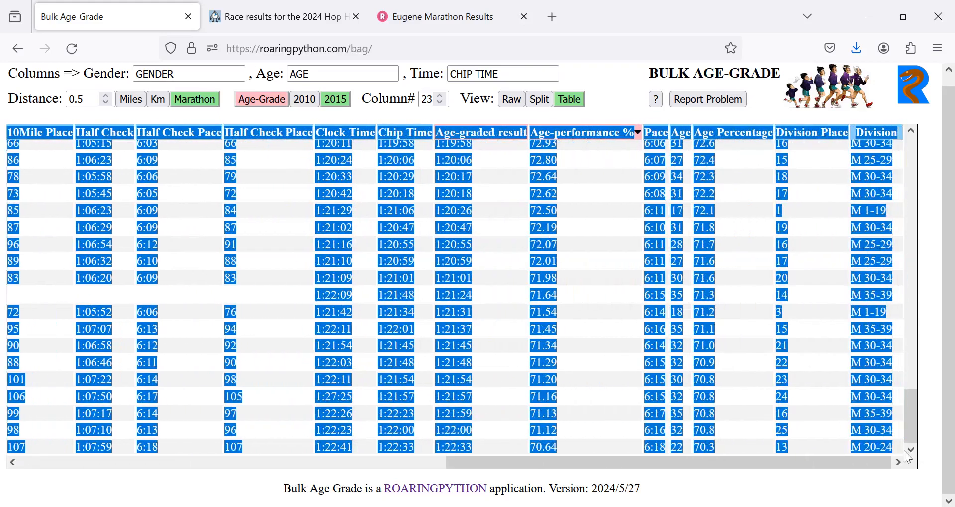
right_click(749, 326)
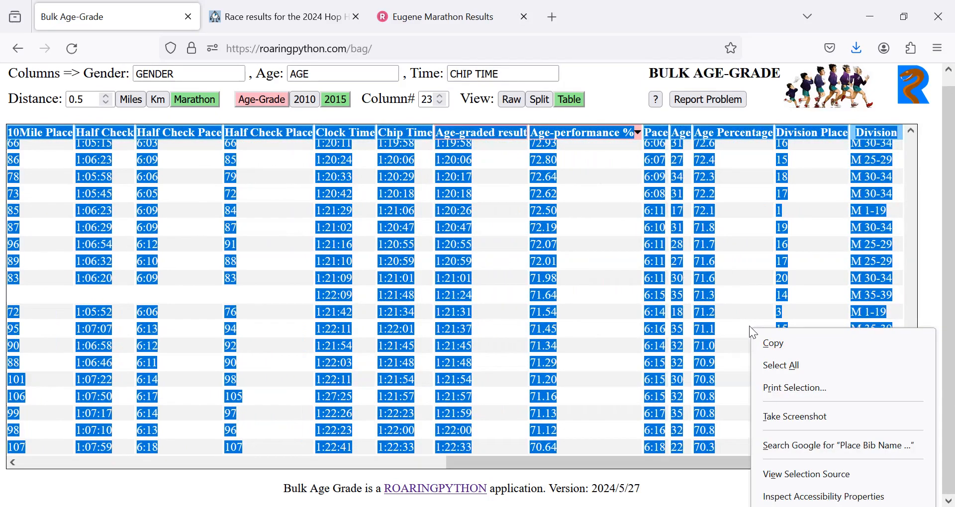
click(770, 343)
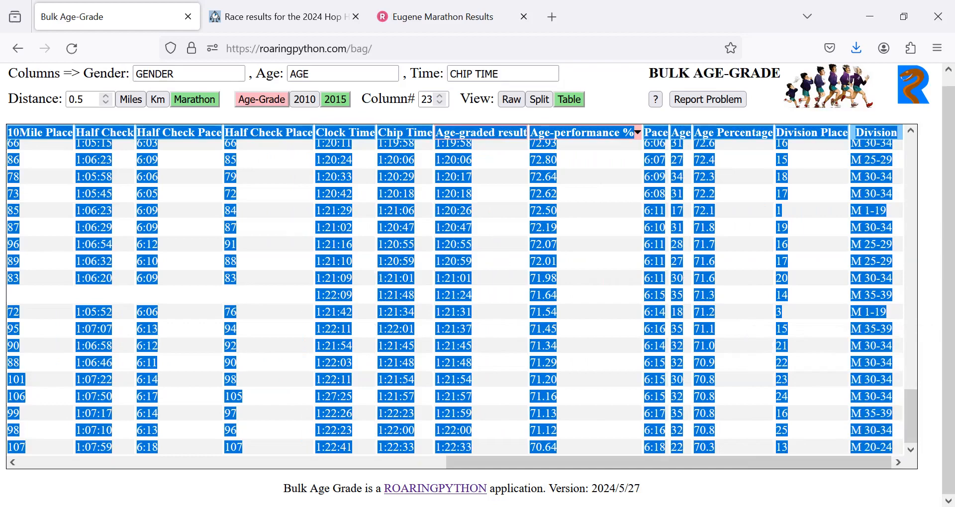
- Switch to the blank Excel workbook and paste the age-graded table at cell A1 as plain Text
click(457, 506)
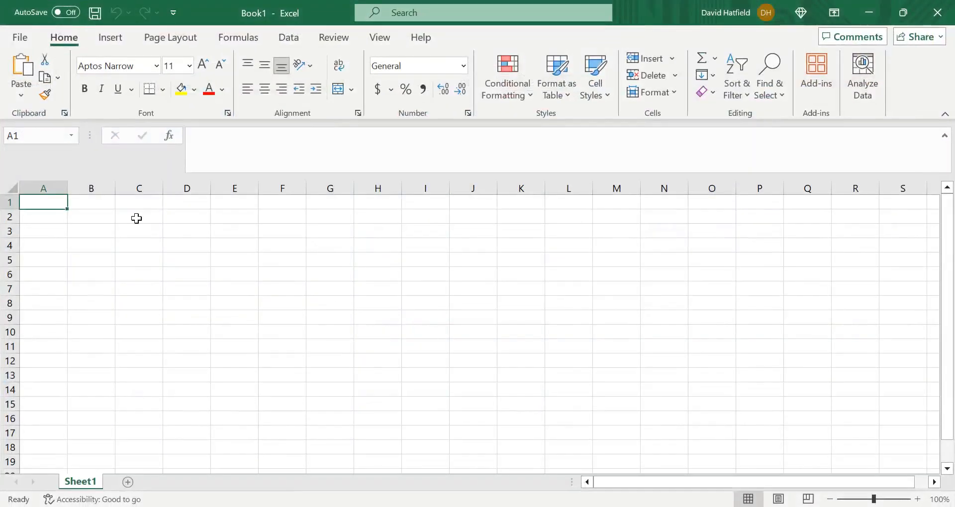
right_click(51, 206)
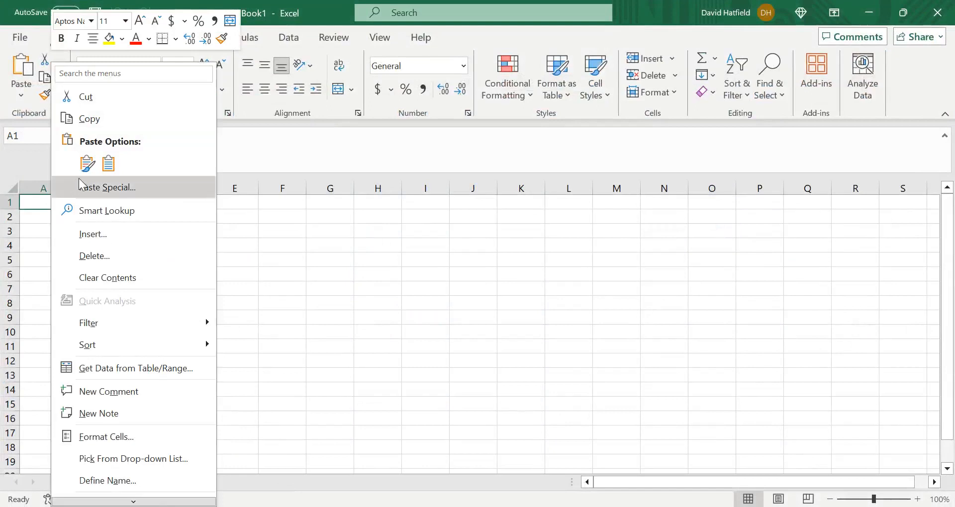
click(87, 187)
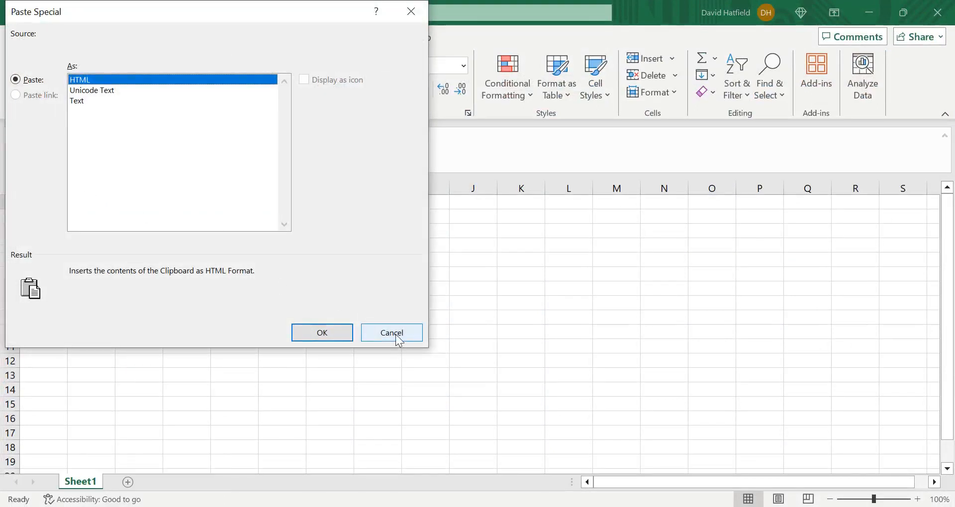
click(82, 102)
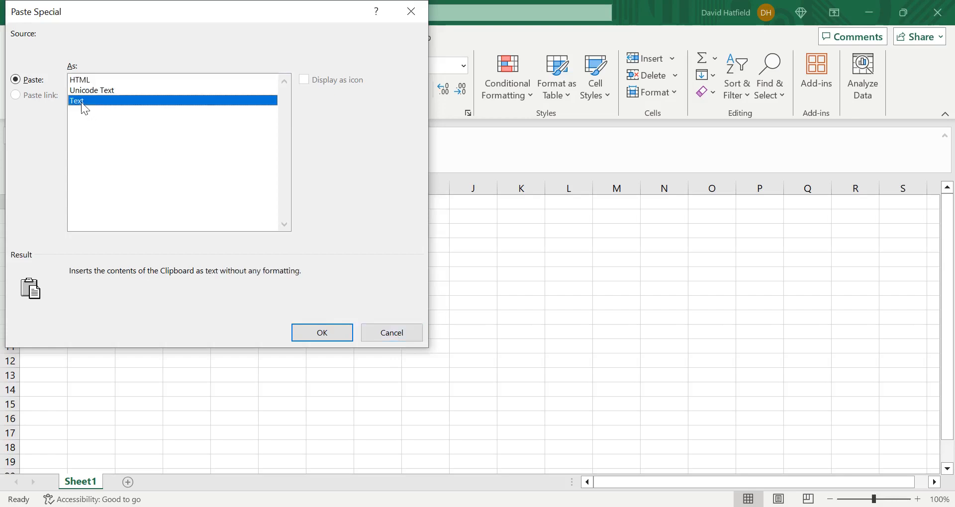
click(326, 333)
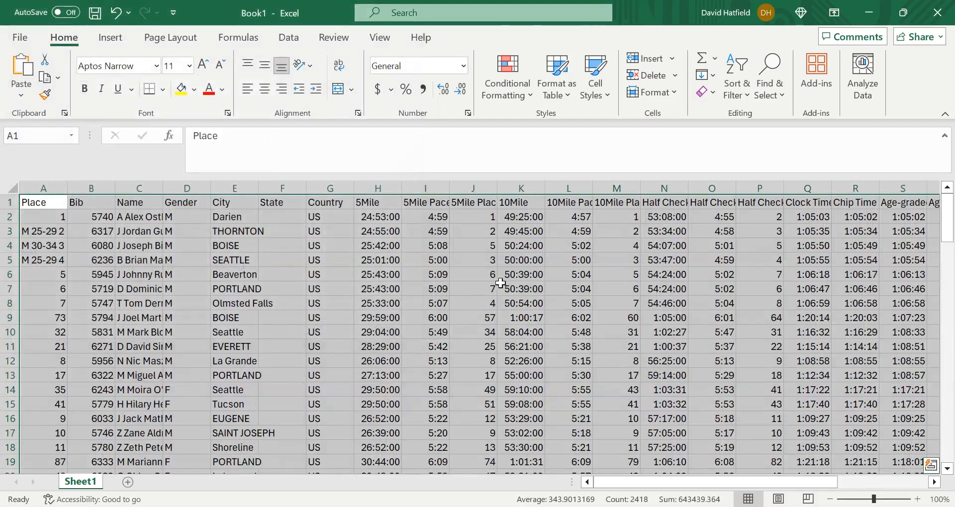
click(520, 276)
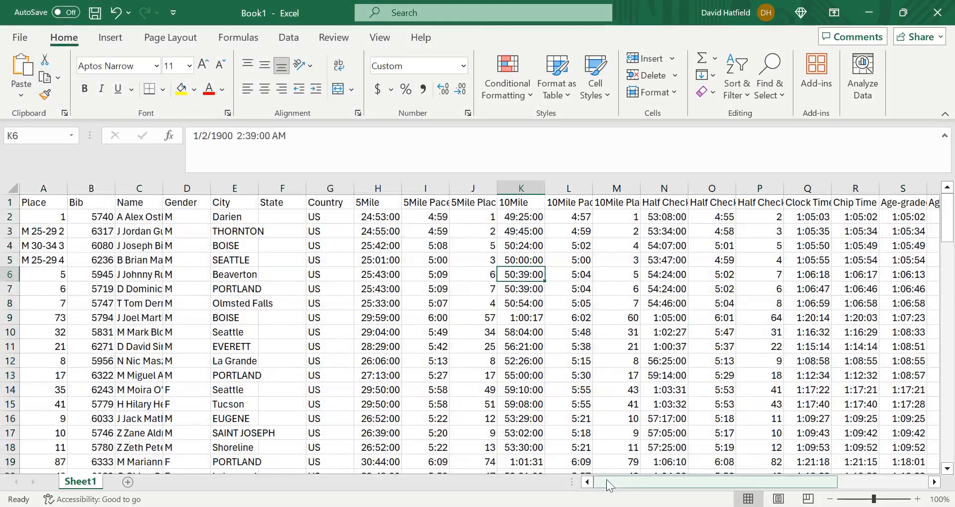
- Check the pasted age-graded results in the worksheet across all columns, from Place through Division
drag(629, 483, 688, 493)
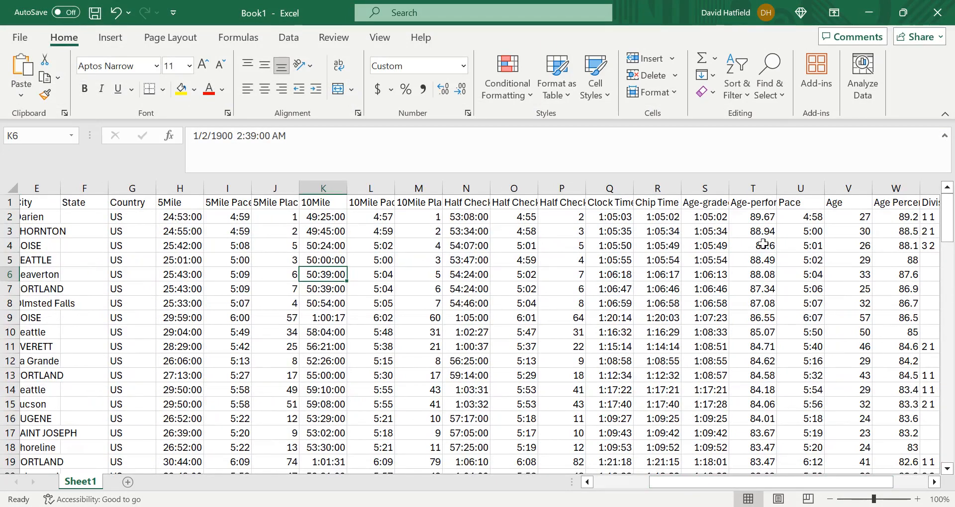
drag(810, 485, 694, 497)
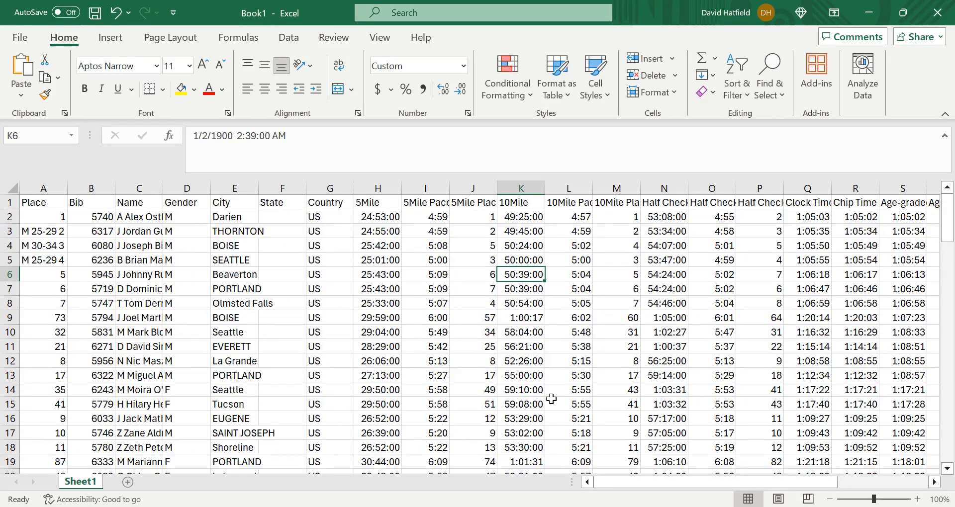
drag(690, 483, 809, 492)
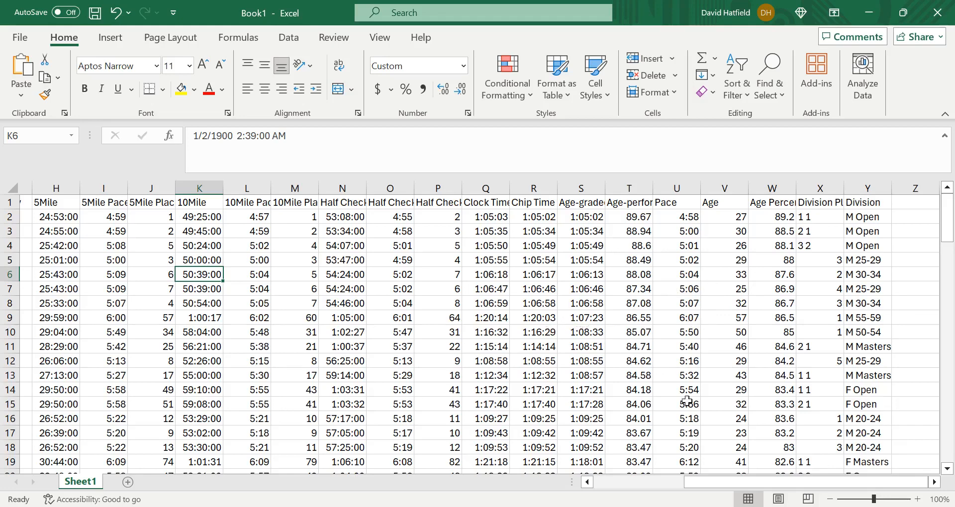
drag(760, 492, 663, 499)
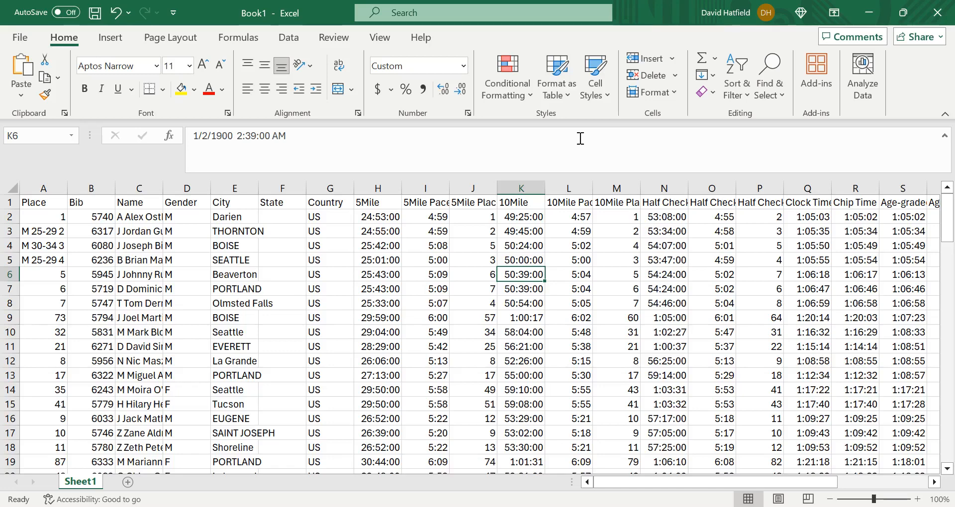
- Close the Excel workbook without saving it and clear the table selection on the Bulk Age-Grade page
click(937, 14)
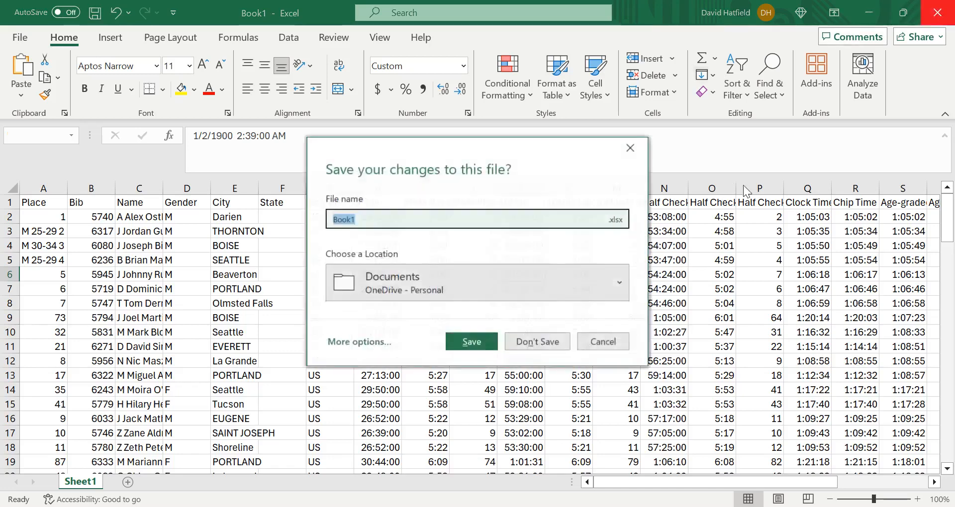
click(541, 339)
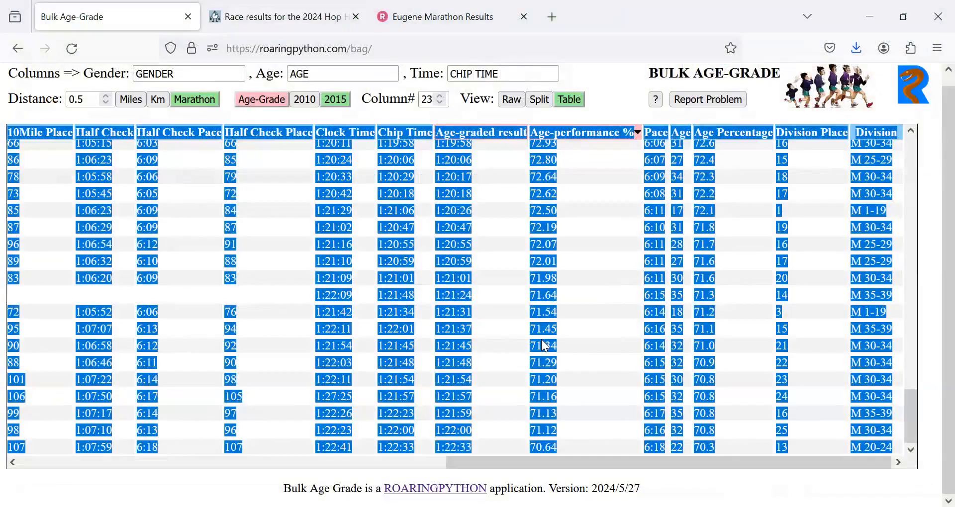
click(609, 69)
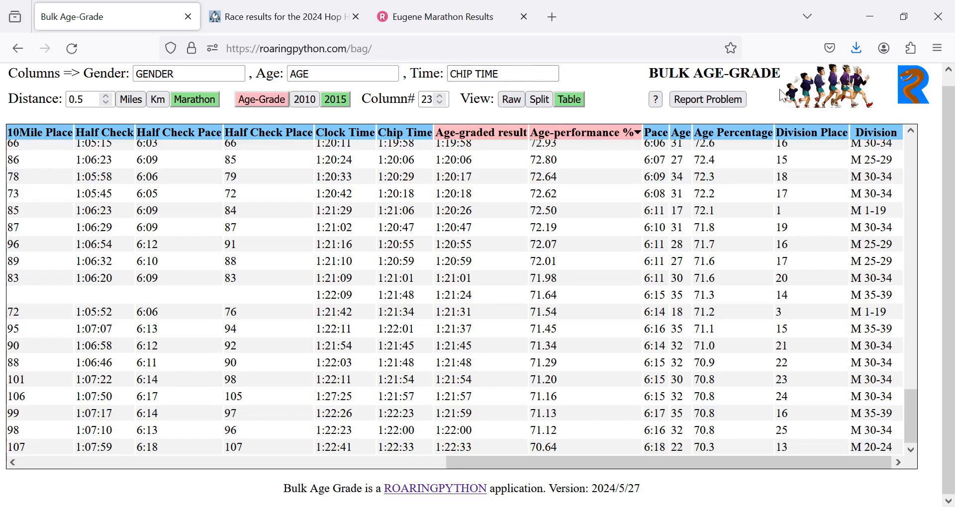
- Open the ROARINGPYTHON website from Bulk Age-Grade and look over the applications on its Almost Live Sports page
click(911, 88)
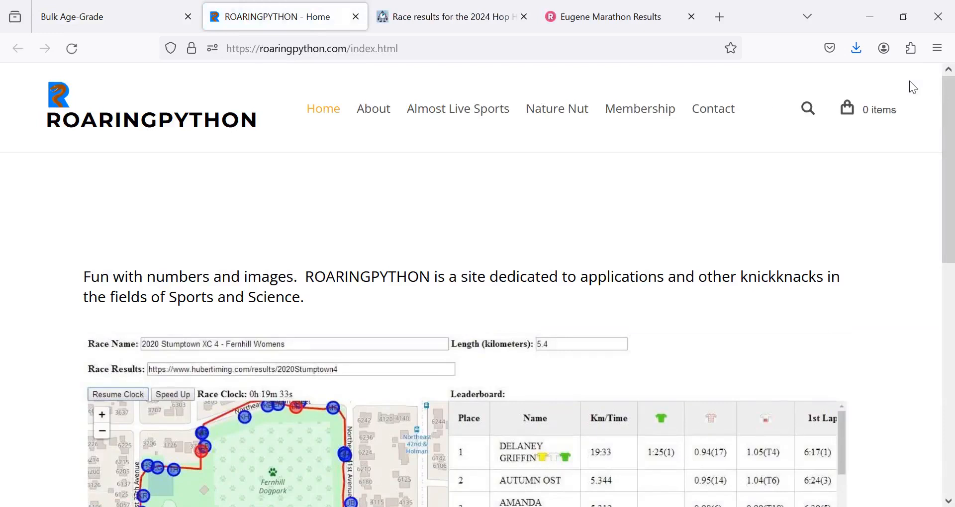
click(463, 118)
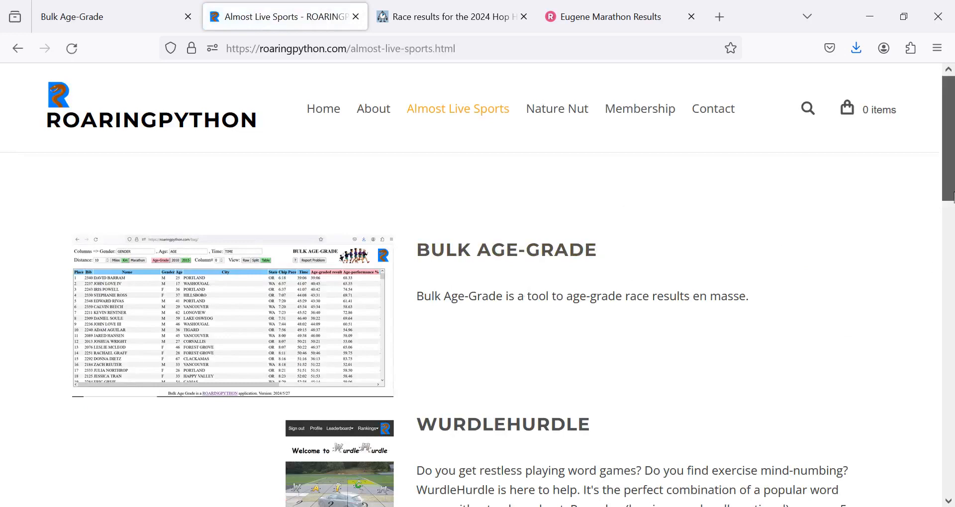
scroll(953, 234, down, 3)
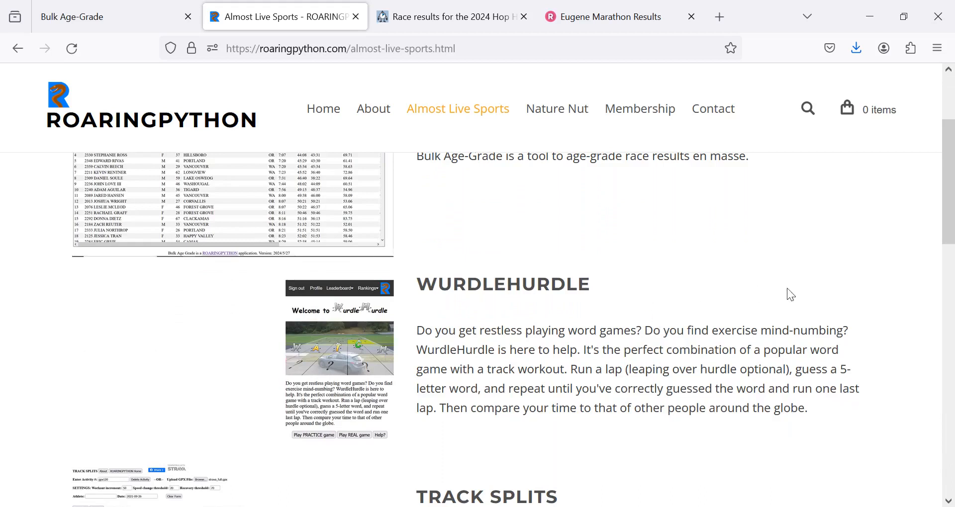
drag(951, 215, 950, 172)
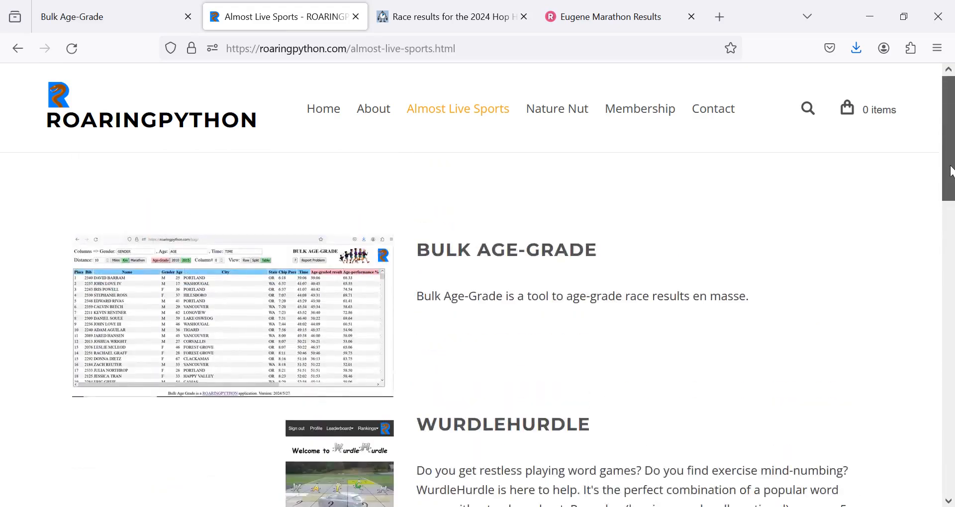